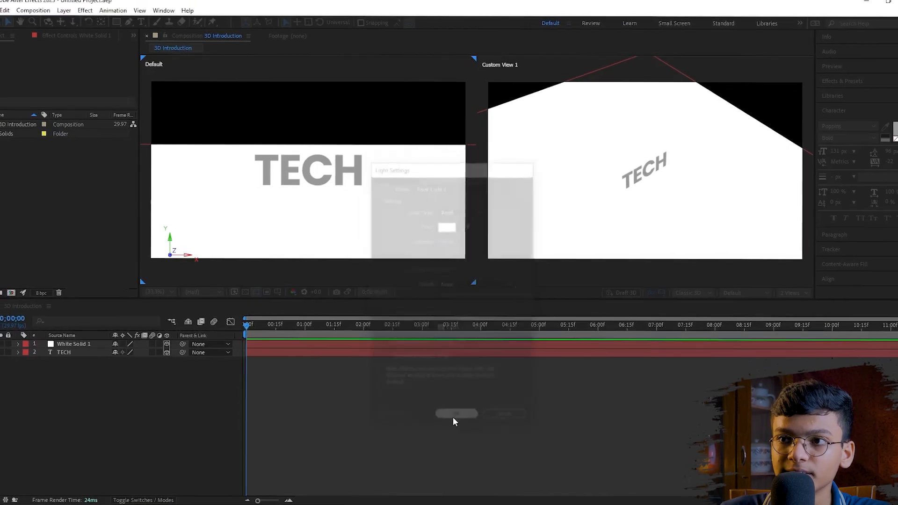
{"action": "left_click_drag", "start_coordinate": [671, 174], "coordinate": [560, 109]}
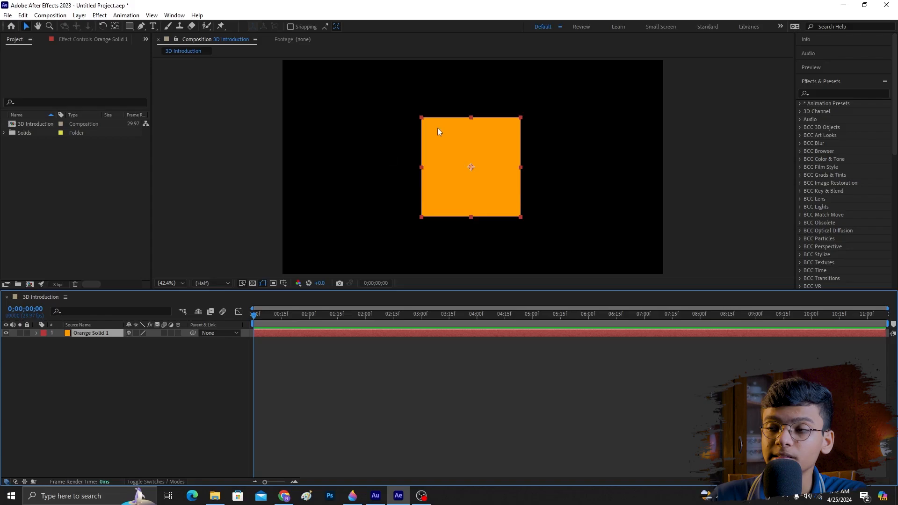
{"action": "right_click", "coordinate": [117, 359]}
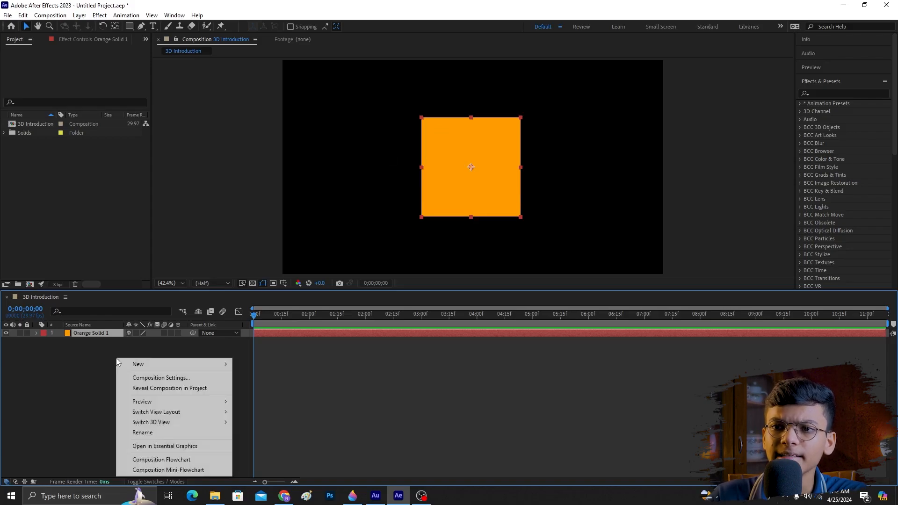
{"action": "mouse_move", "coordinate": [143, 364]}
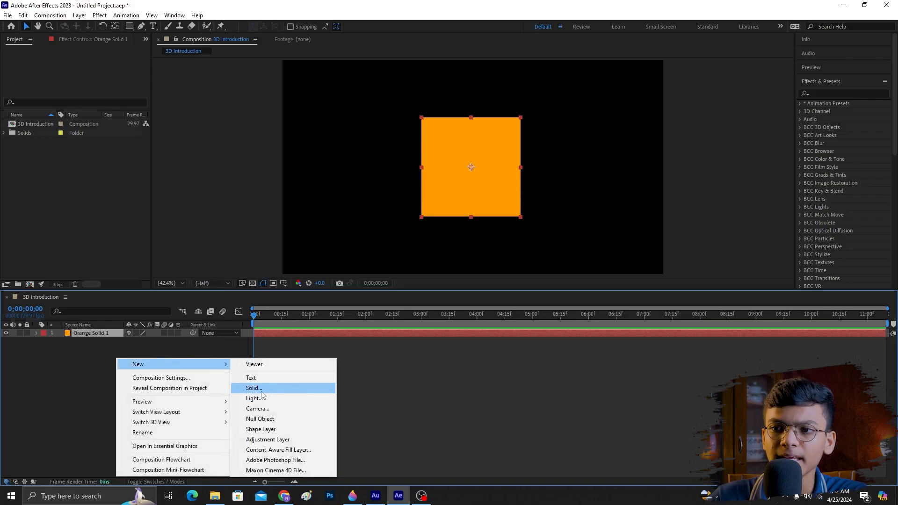
{"action": "left_click", "coordinate": [23, 386]}
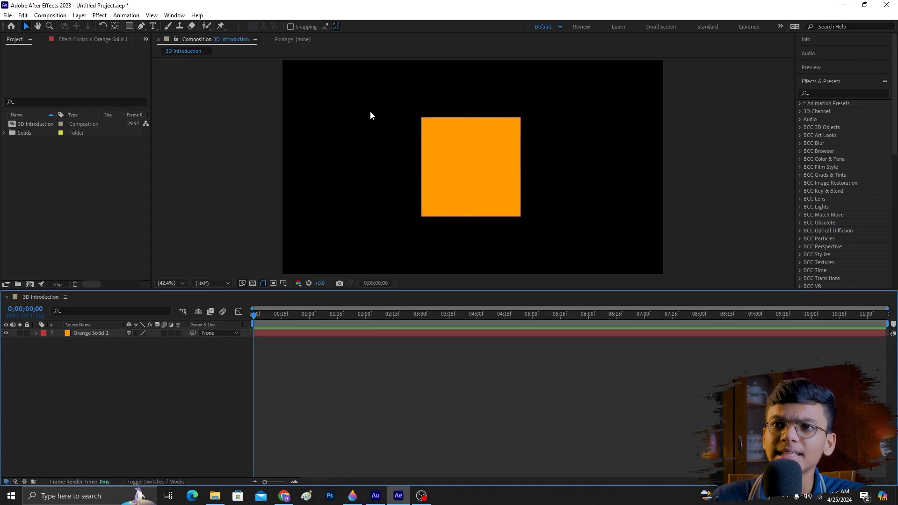
{"action": "left_click", "coordinate": [469, 165]}
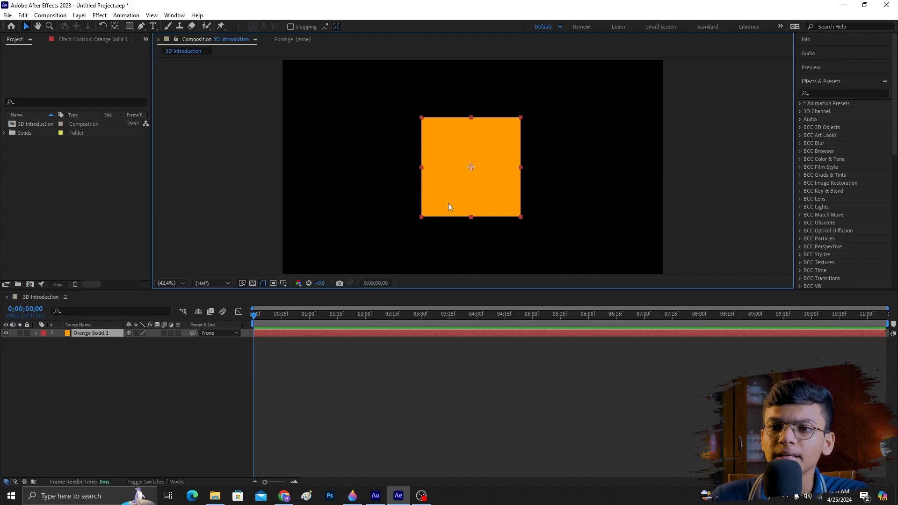
{"action": "left_click", "coordinate": [103, 399]}
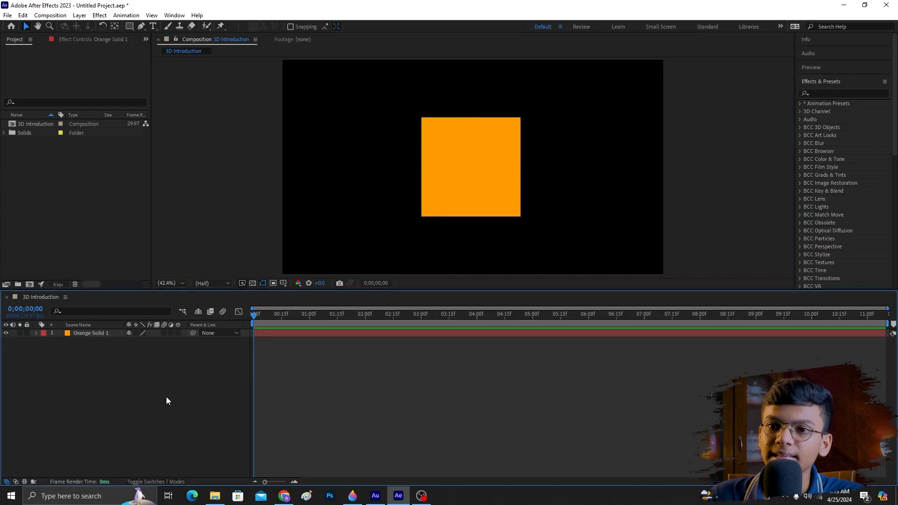
Reveal the transform properties of the orange solid layer
{"action": "left_click", "coordinate": [86, 335]}
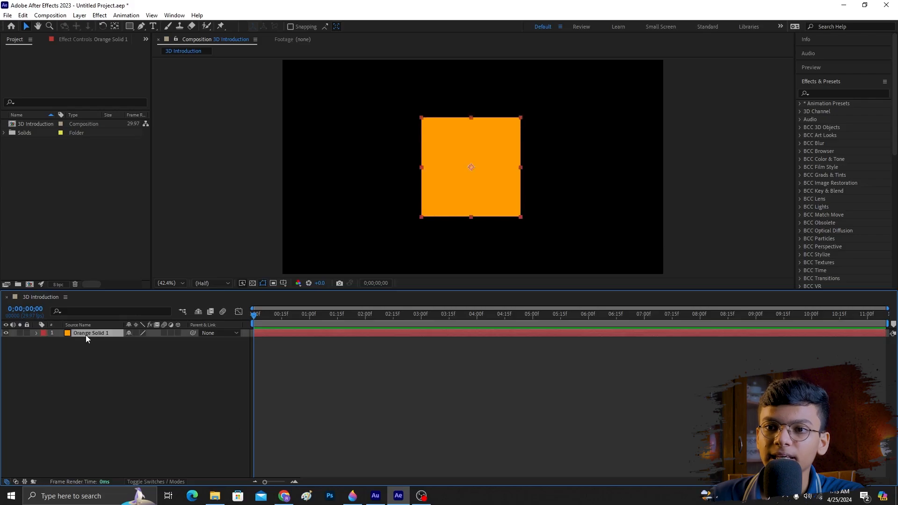
{"action": "left_click", "coordinate": [36, 333]}
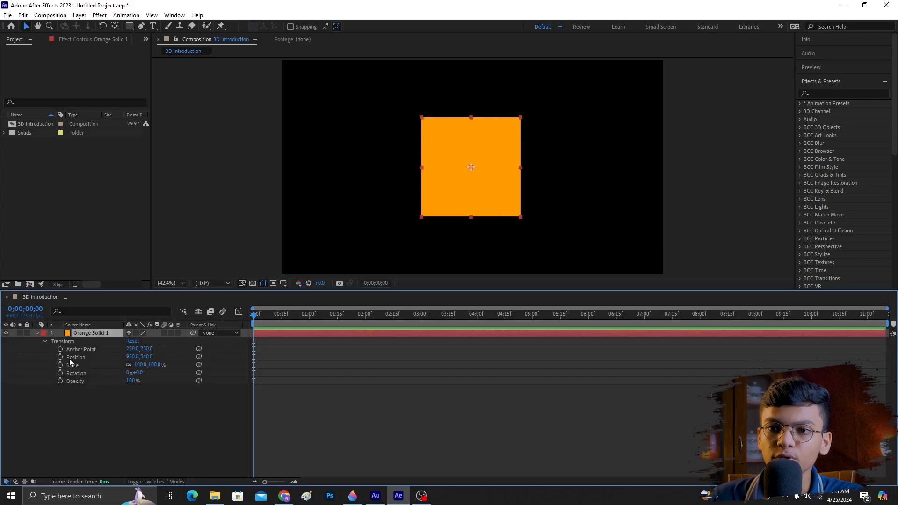
Try moving the orange solid to a position of about 1262, 587 and undo the move
{"action": "left_click_drag", "start_coordinate": [134, 357], "coordinate": [179, 358]}
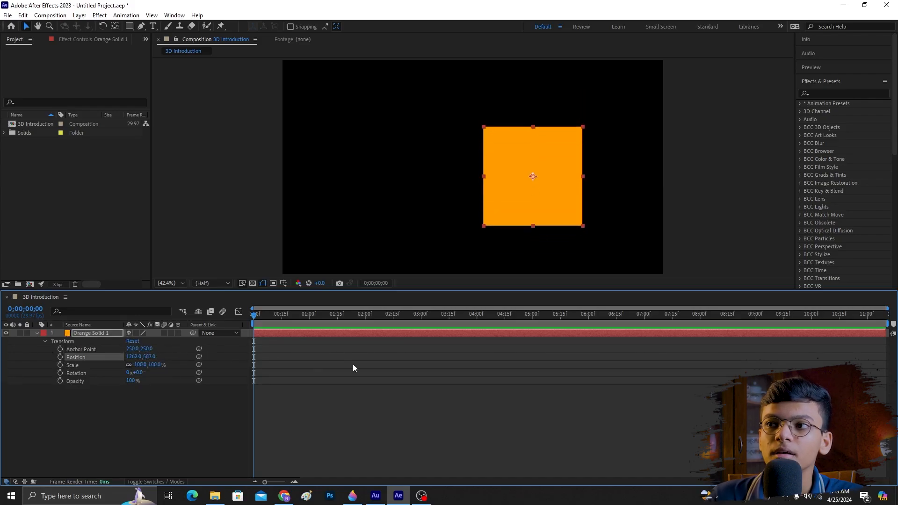
{"action": "key", "text": "ctrl+z"}
{"action": "key", "text": "ctrl+z"}
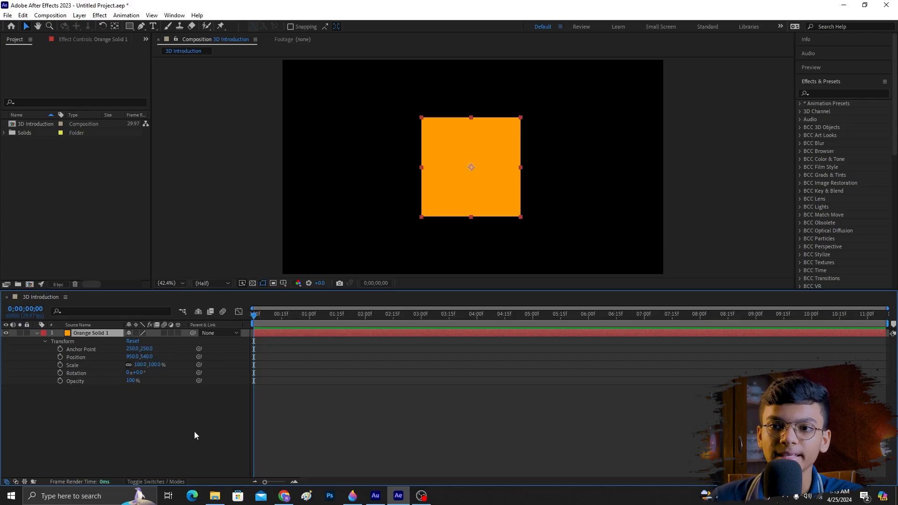
Turn the orange solid into a 3D layer
{"action": "left_click", "coordinate": [173, 432]}
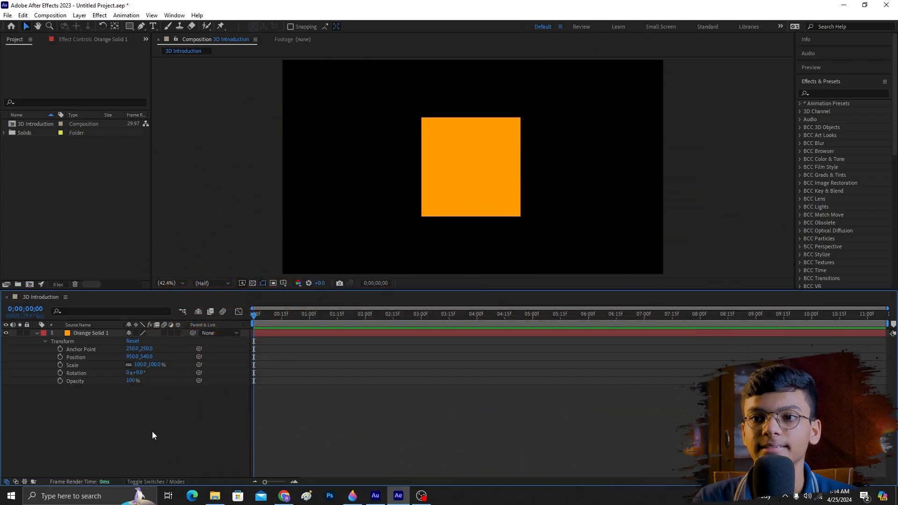
{"action": "left_click", "coordinate": [72, 334]}
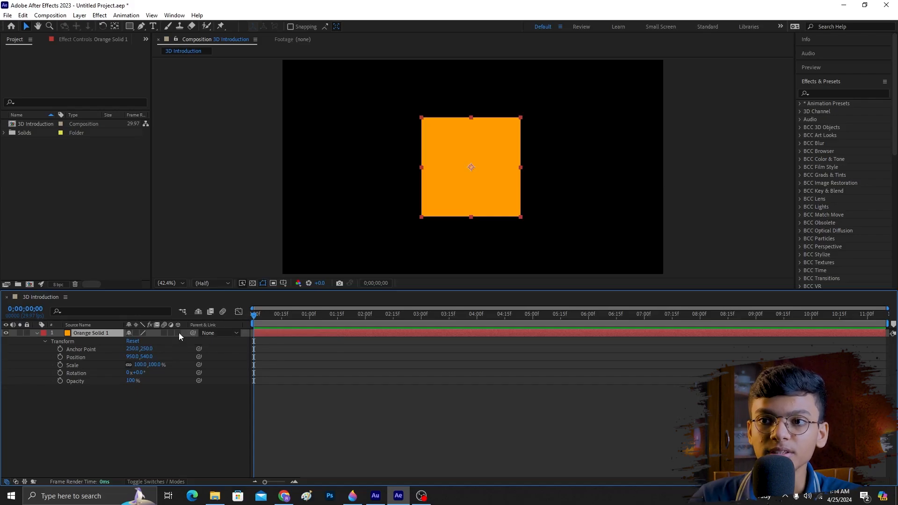
{"action": "left_click", "coordinate": [178, 333]}
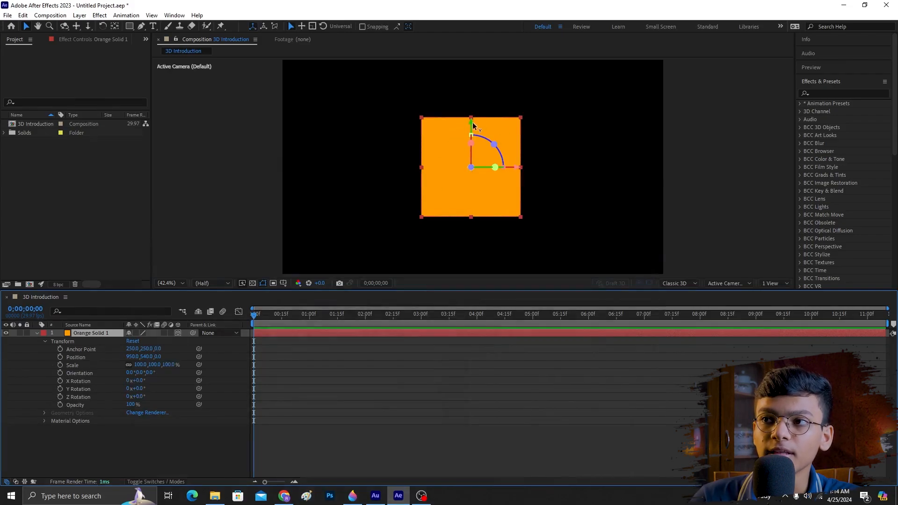
Move the orange solid along its axes to a position of about 940, 511, 0 in the composition
{"action": "mouse_move", "coordinate": [473, 124]}
{"action": "left_mouse_down"}
{"action": "mouse_move", "coordinate": [473, 87]}
{"action": "mouse_move", "coordinate": [472, 118]}
{"action": "left_mouse_up"}
{"action": "left_click_drag", "start_coordinate": [519, 160], "coordinate": [543, 166]}
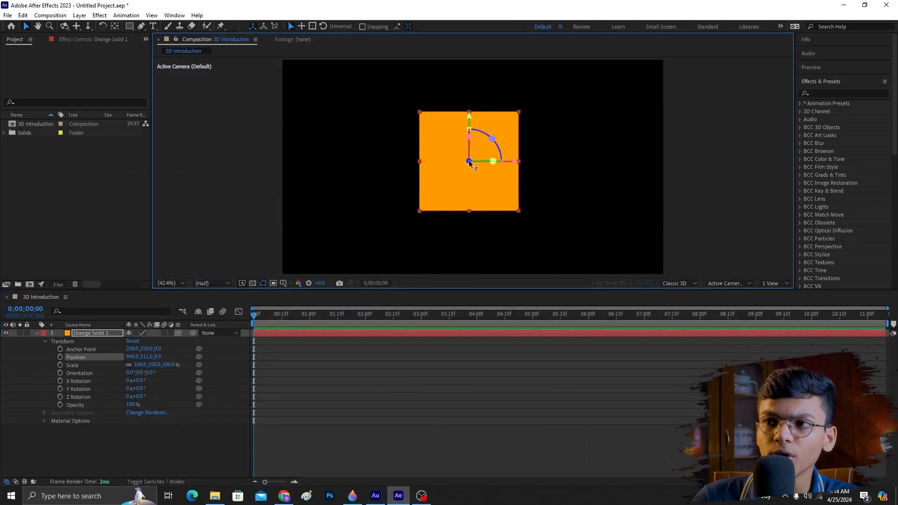
{"action": "left_click_drag", "start_coordinate": [470, 163], "coordinate": [475, 186]}
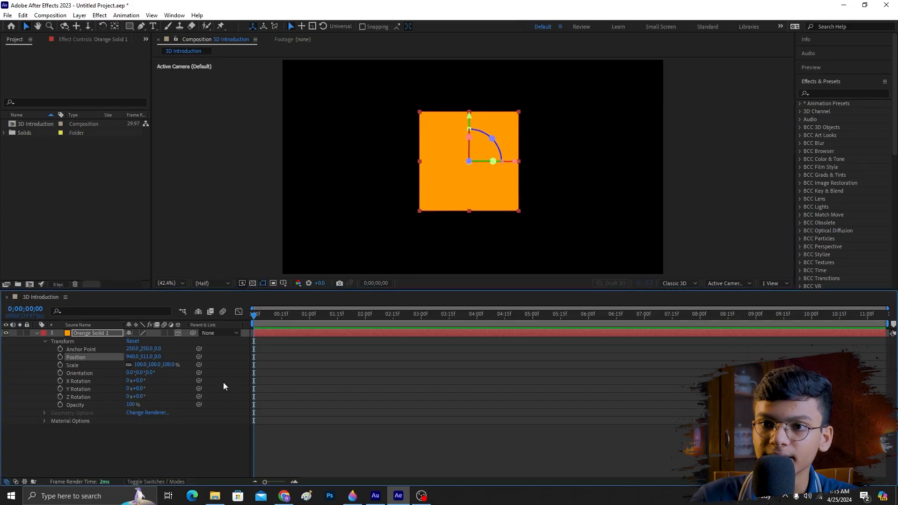
Try rotating the orange solid around the Y axis and about 72° around the X axis, undoing each rotation
{"action": "left_click_drag", "start_coordinate": [140, 391], "coordinate": [324, 399]}
{"action": "key", "text": "ctrl+z"}
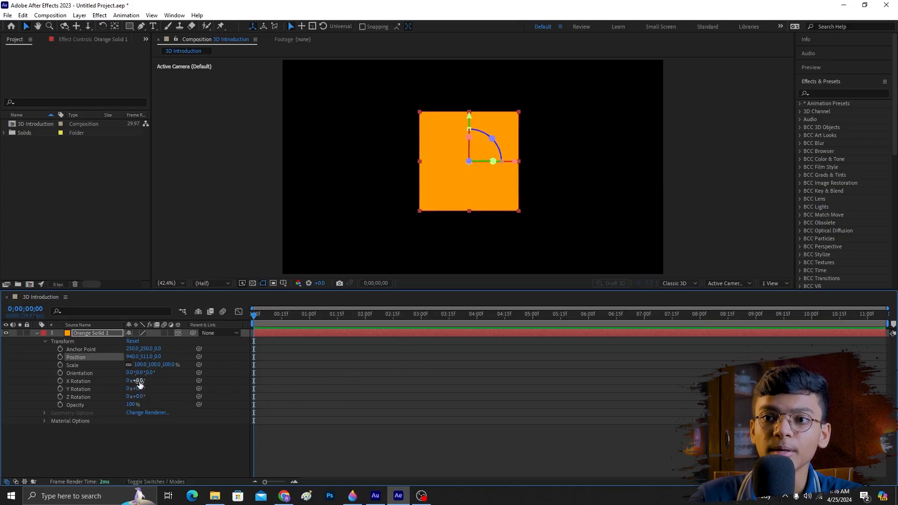
{"action": "mouse_move", "coordinate": [139, 381]}
{"action": "left_mouse_down"}
{"action": "mouse_move", "coordinate": [185, 380]}
{"action": "mouse_move", "coordinate": [148, 373]}
{"action": "left_mouse_up"}
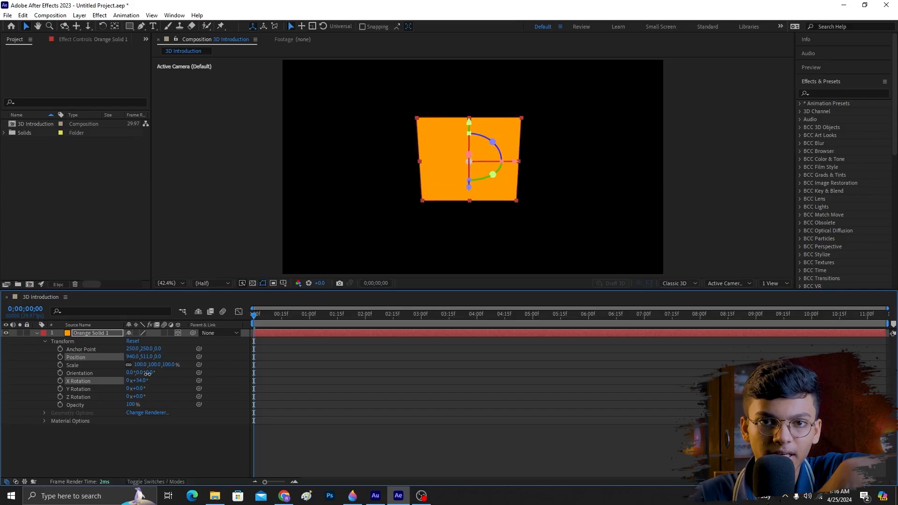
{"action": "left_click_drag", "start_coordinate": [148, 374], "coordinate": [166, 377]}
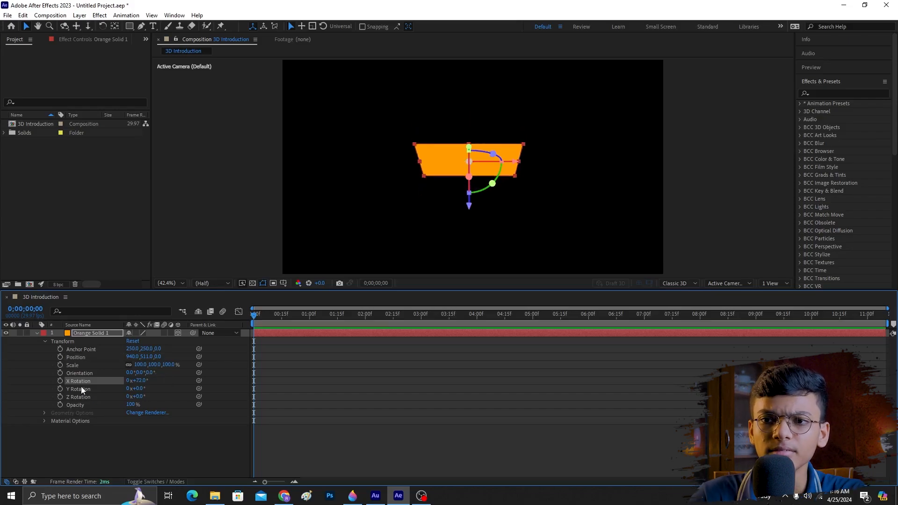
{"action": "key", "text": "ctrl+z"}
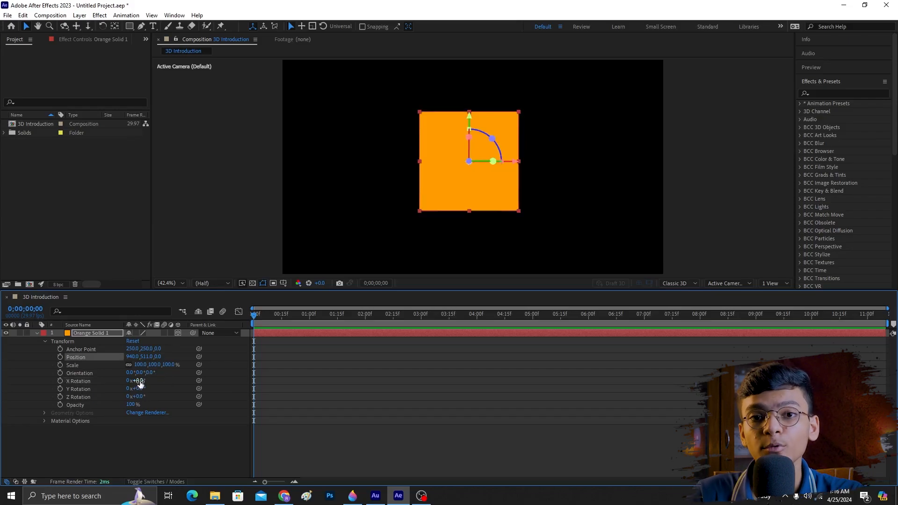
Switch to Chrome to examine the X, Y and Z axis diagram, and return to After Effects
{"action": "left_click", "coordinate": [284, 495]}
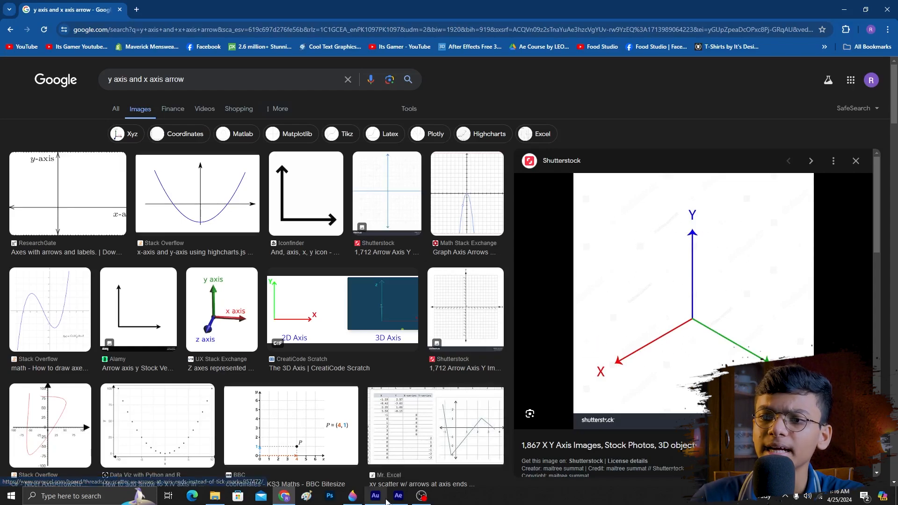
{"action": "mouse_move", "coordinate": [394, 501]}
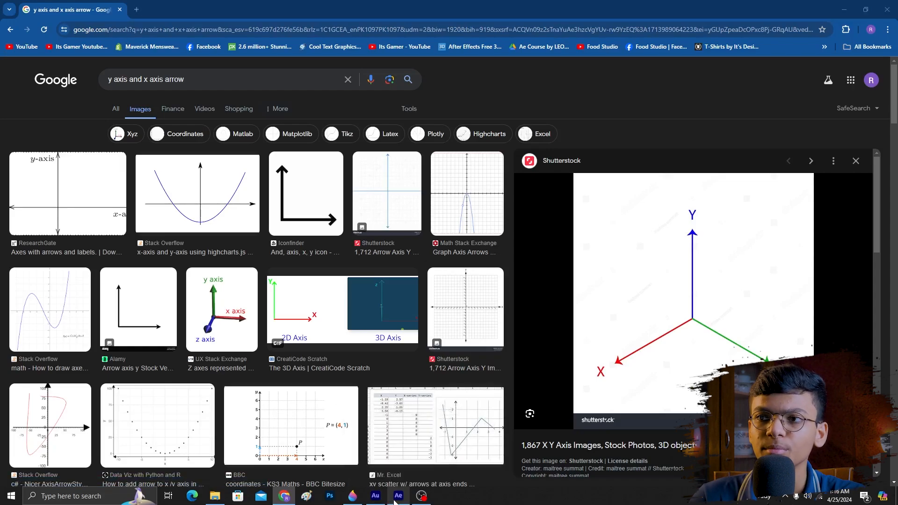
{"action": "key", "text": "alt+Tab"}
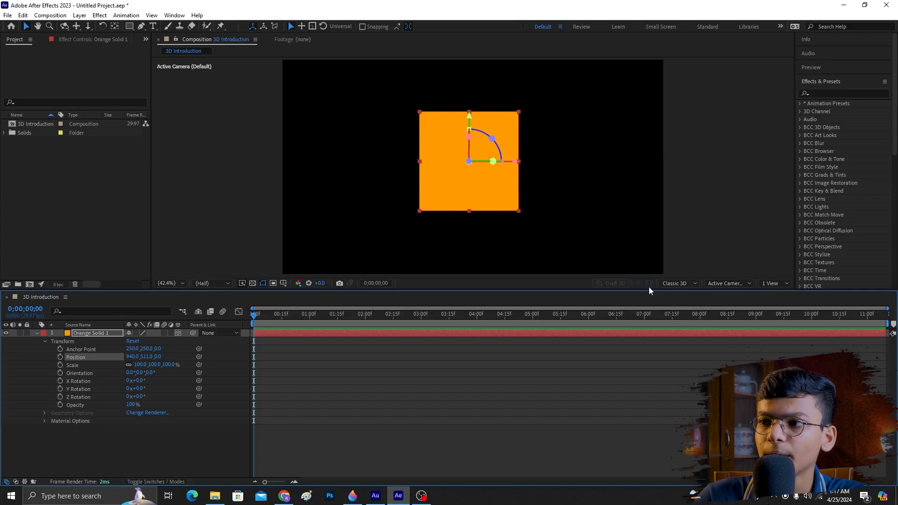
Review the available 3D renderers for the composition and keep Classic 3D
{"action": "left_click", "coordinate": [674, 284]}
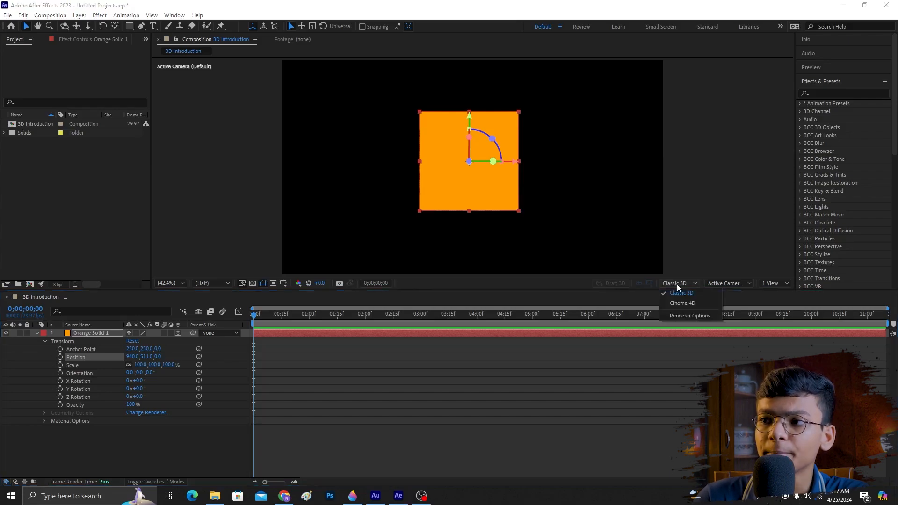
{"action": "left_click", "coordinate": [678, 284]}
{"action": "left_click", "coordinate": [678, 283]}
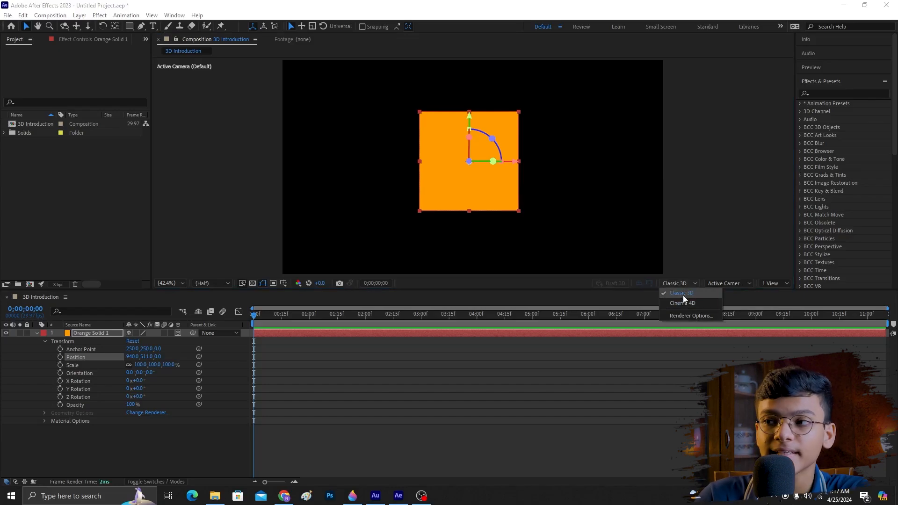
{"action": "left_click", "coordinate": [683, 296]}
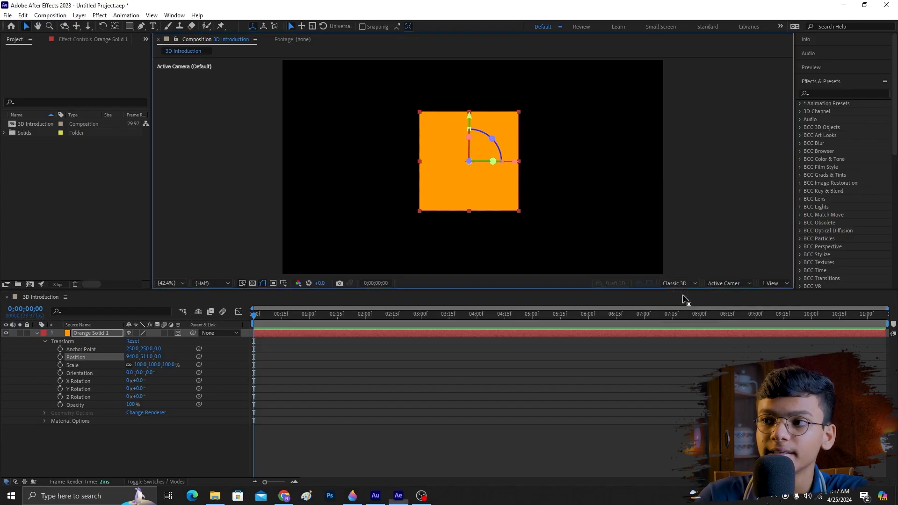
Inspect the orange solid in the Top, Back, Bottom and Custom View 1 3D views
{"action": "left_click", "coordinate": [732, 284]}
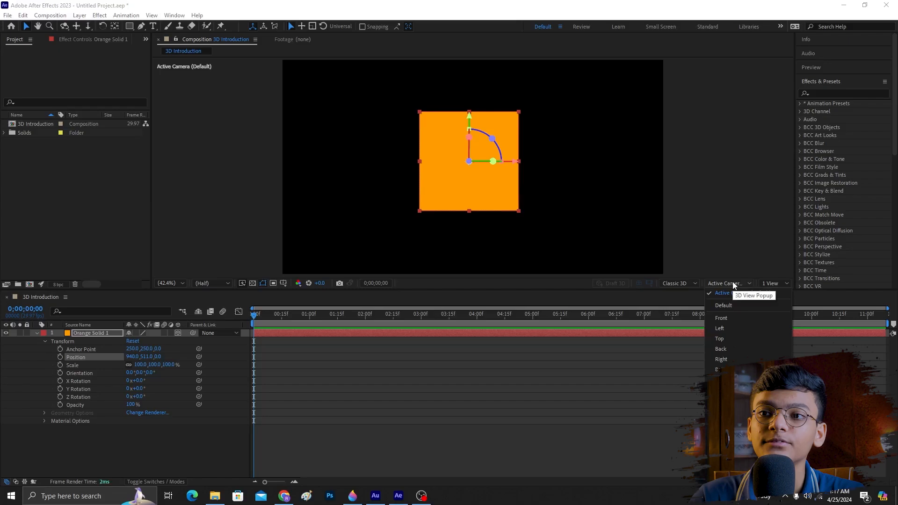
{"action": "left_click", "coordinate": [727, 340]}
{"action": "left_click", "coordinate": [732, 284]}
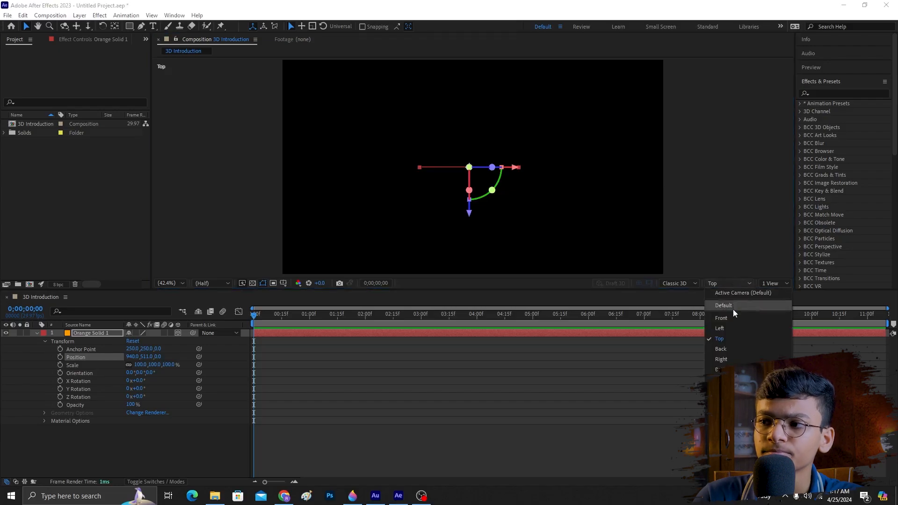
{"action": "left_click", "coordinate": [735, 349]}
{"action": "left_click", "coordinate": [728, 284]}
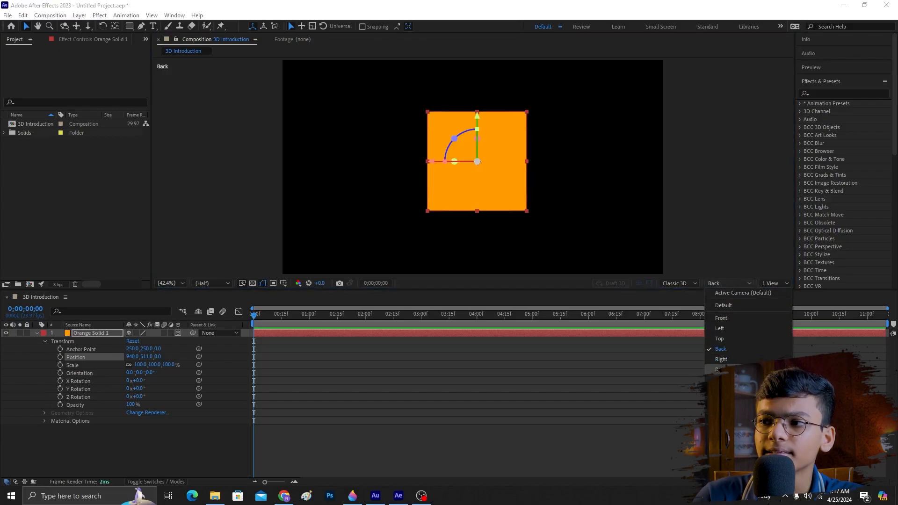
{"action": "left_click", "coordinate": [720, 369]}
{"action": "left_click", "coordinate": [728, 284]}
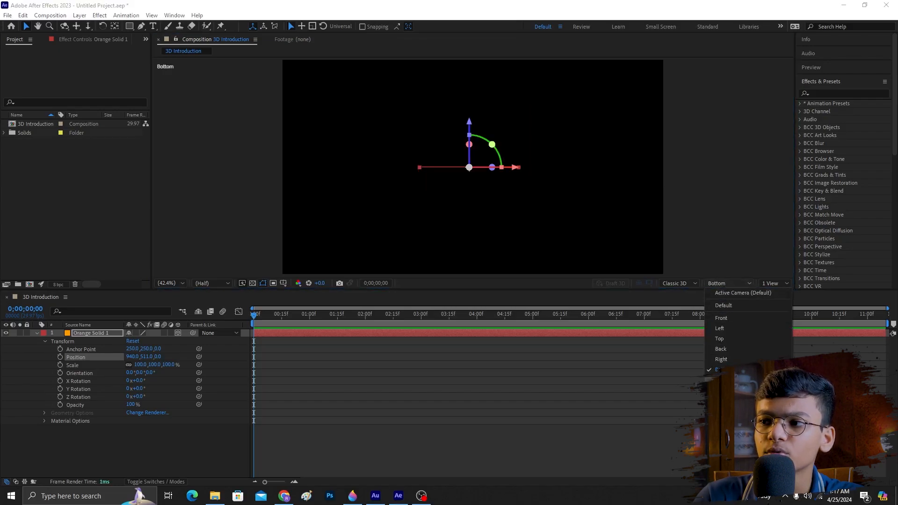
{"action": "left_click", "coordinate": [767, 380]}
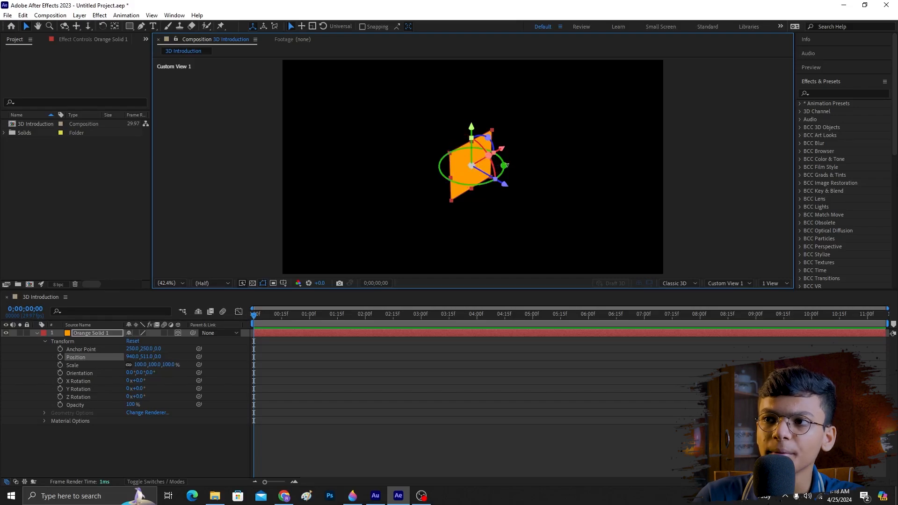
Try rotating the orange solid around its Y axis with the 3D gizmo in Custom View 1 and undo the rotation
{"action": "mouse_move", "coordinate": [500, 166]}
{"action": "left_mouse_down"}
{"action": "mouse_move", "coordinate": [479, 173]}
{"action": "mouse_move", "coordinate": [500, 180]}
{"action": "left_mouse_up"}
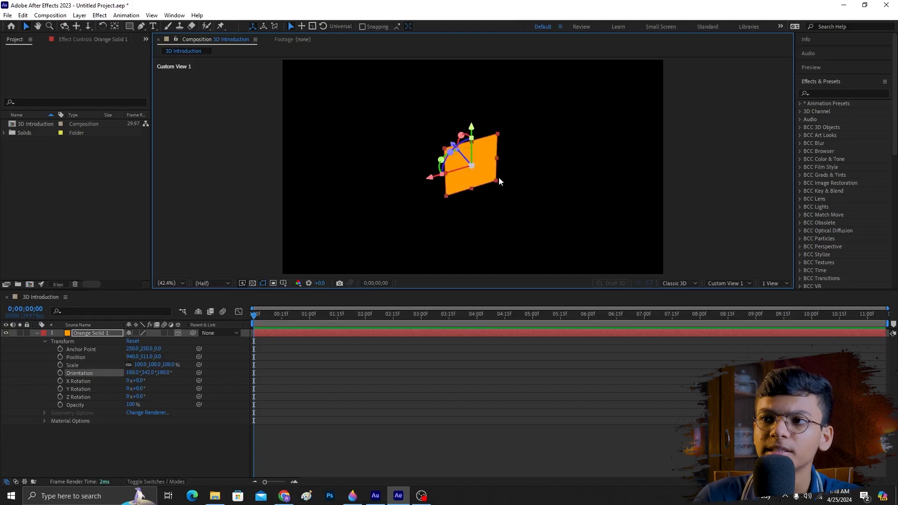
{"action": "key", "text": "ctrl+z"}
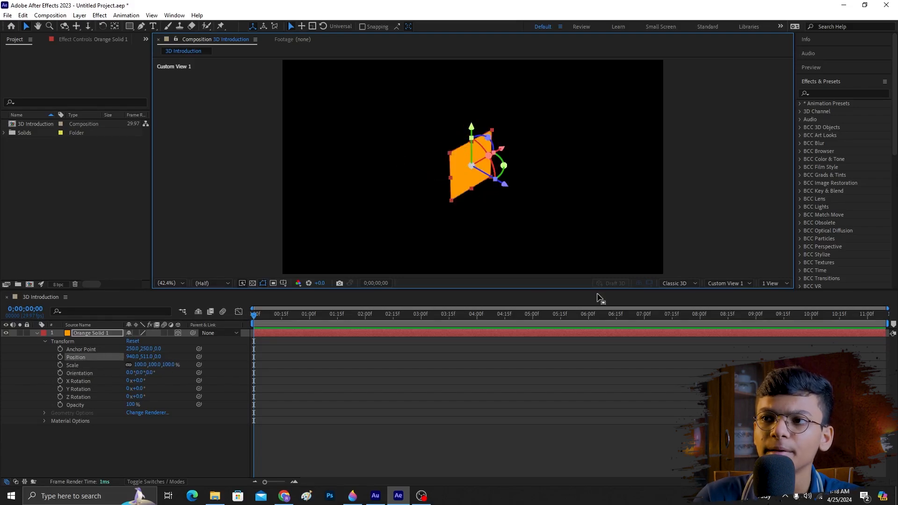
Inspect the orange solid in Custom View 2 and Custom View 3, and return to the Active Camera view
{"action": "left_click", "coordinate": [727, 284]}
{"action": "left_click", "coordinate": [730, 393]}
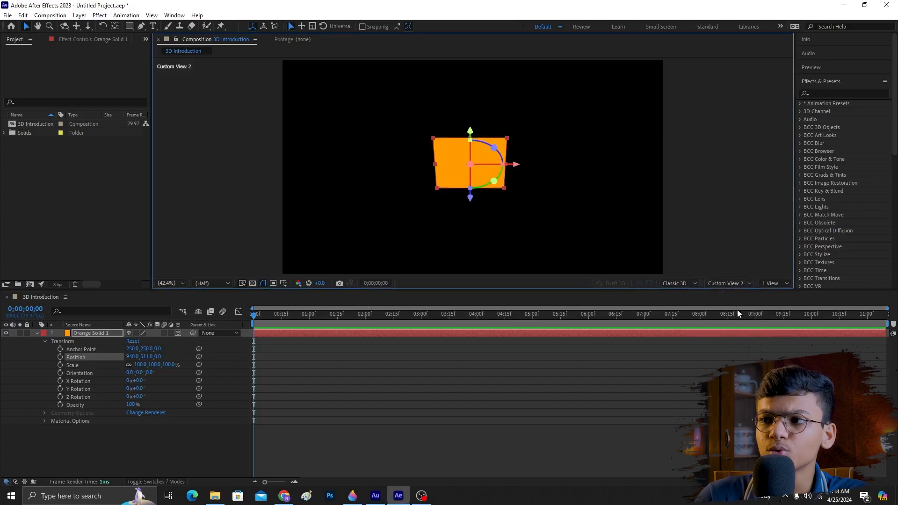
{"action": "left_click", "coordinate": [727, 283]}
{"action": "left_click", "coordinate": [730, 403]}
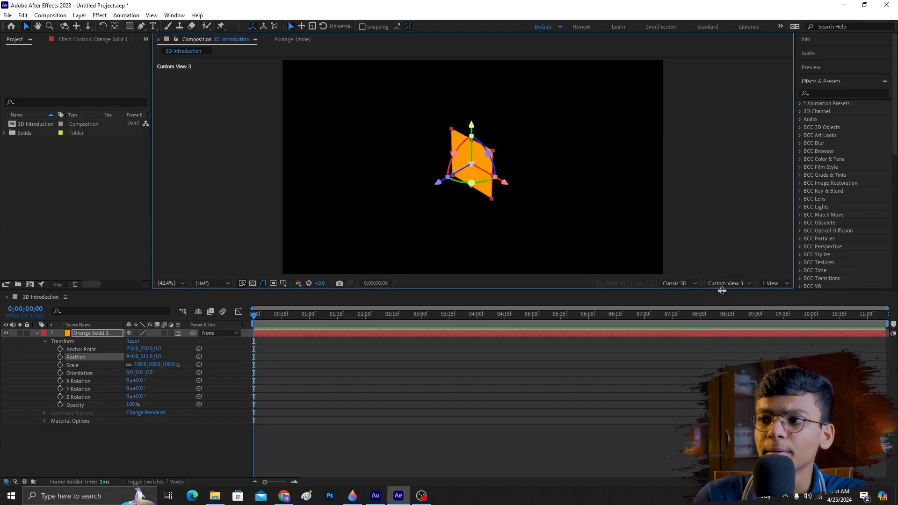
{"action": "left_click", "coordinate": [728, 283]}
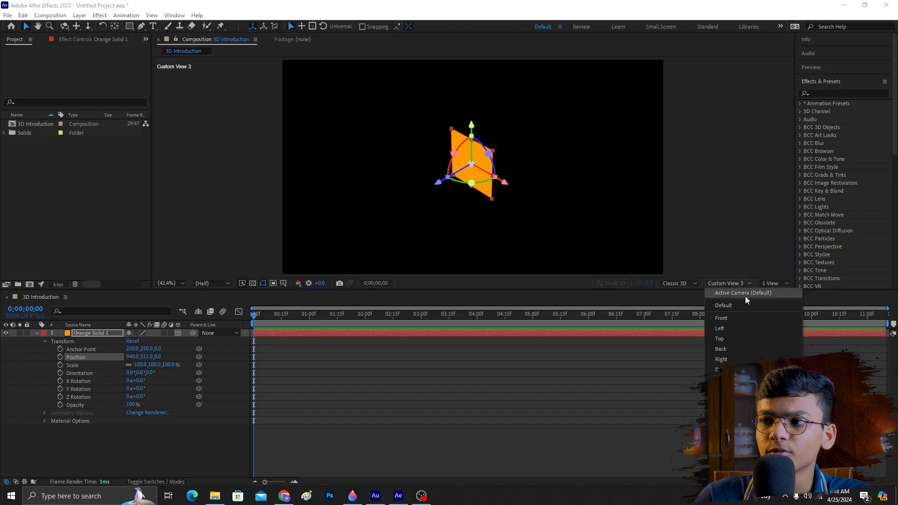
{"action": "left_click", "coordinate": [738, 295]}
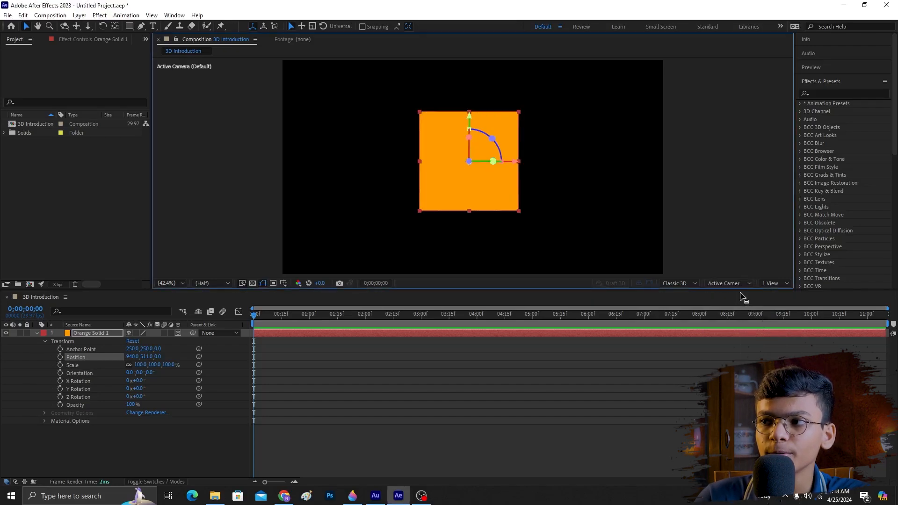
Split the composition viewer into 2 Views and set the second view from Top to Custom View 1
{"action": "left_click", "coordinate": [775, 283]}
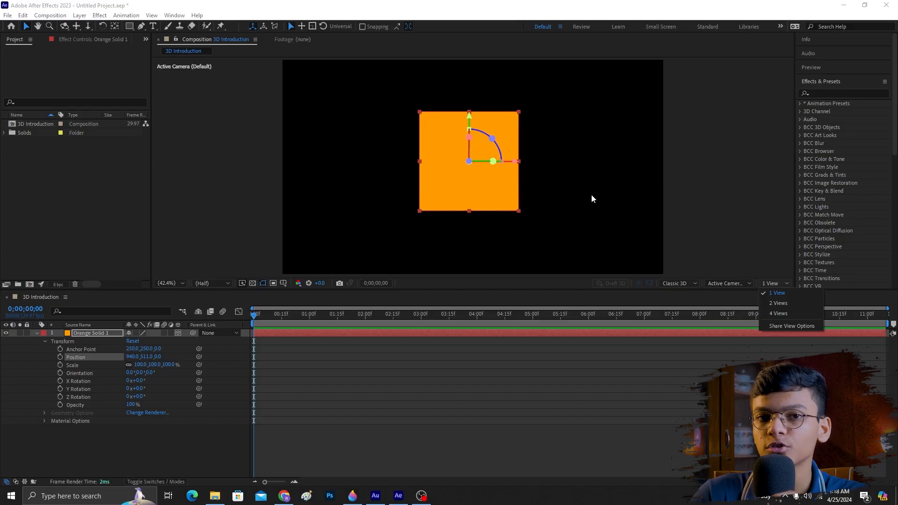
{"action": "left_click", "coordinate": [783, 306]}
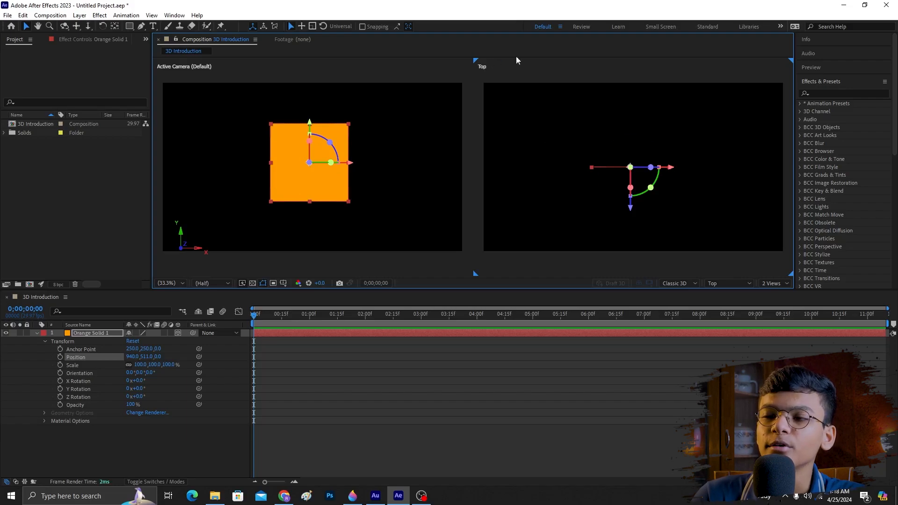
{"action": "left_click", "coordinate": [726, 284]}
{"action": "left_click", "coordinate": [729, 383]}
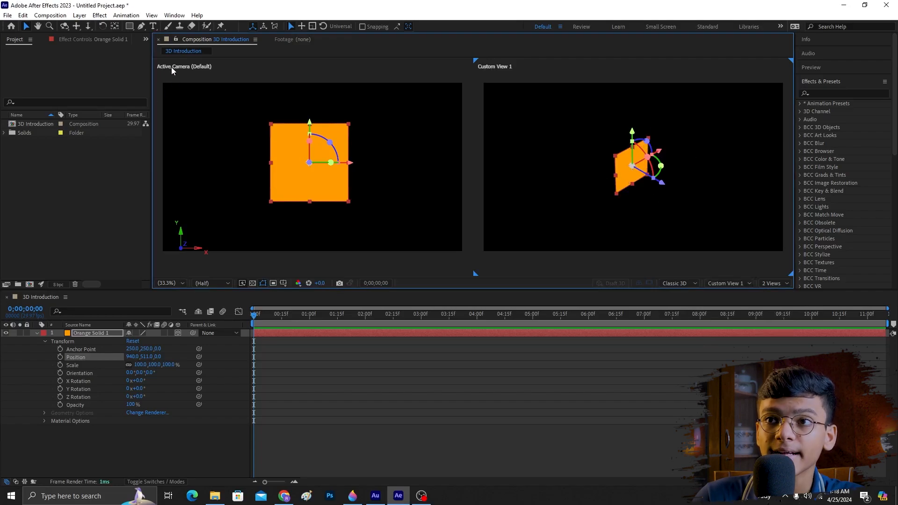
Try moving the orange solid along its Z axis in Custom View 1 and undo the move
{"action": "left_click", "coordinate": [287, 202]}
{"action": "mouse_move", "coordinate": [381, 166]}
{"action": "left_mouse_down"}
{"action": "mouse_move", "coordinate": [412, 165]}
{"action": "mouse_move", "coordinate": [341, 163]}
{"action": "mouse_move", "coordinate": [407, 164]}
{"action": "mouse_move", "coordinate": [361, 159]}
{"action": "mouse_move", "coordinate": [380, 159]}
{"action": "left_mouse_up"}
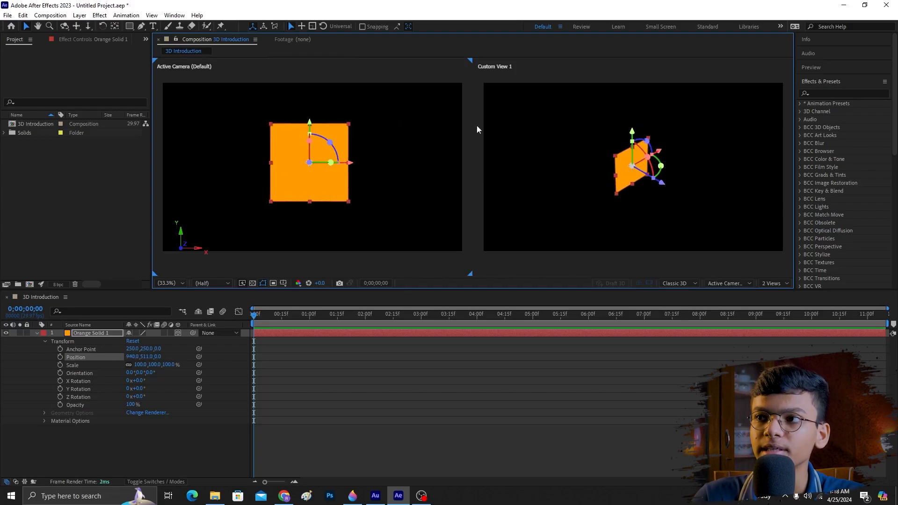
{"action": "mouse_move", "coordinate": [668, 188]}
{"action": "left_mouse_down"}
{"action": "mouse_move", "coordinate": [690, 200]}
{"action": "mouse_move", "coordinate": [652, 177]}
{"action": "mouse_move", "coordinate": [659, 180]}
{"action": "left_mouse_up"}
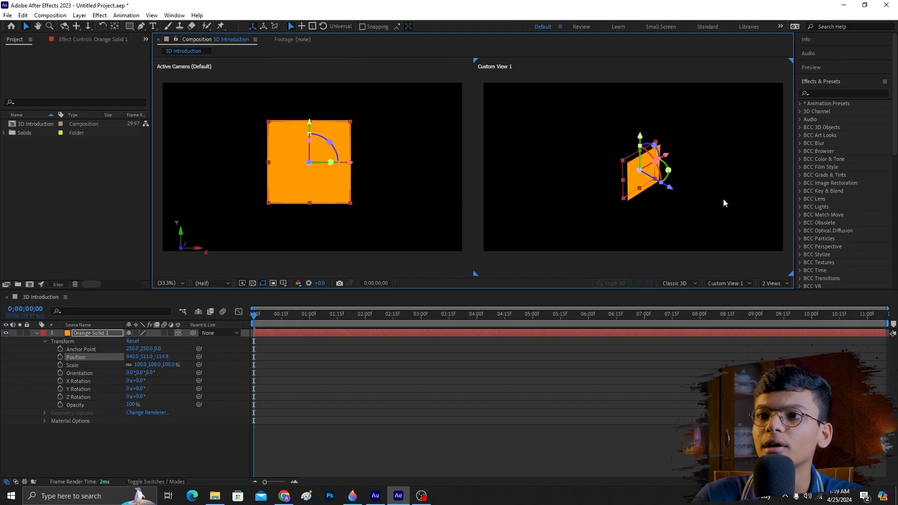
{"action": "key", "text": "ctrl+z"}
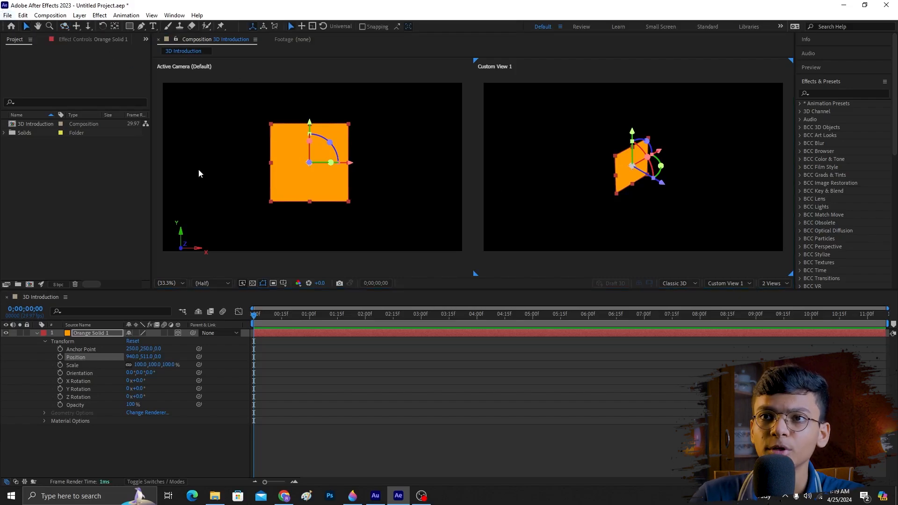
Try orbiting the Active Camera view and Custom View 1, undo the orbit, and return to the Selection tool
{"action": "left_click", "coordinate": [64, 27]}
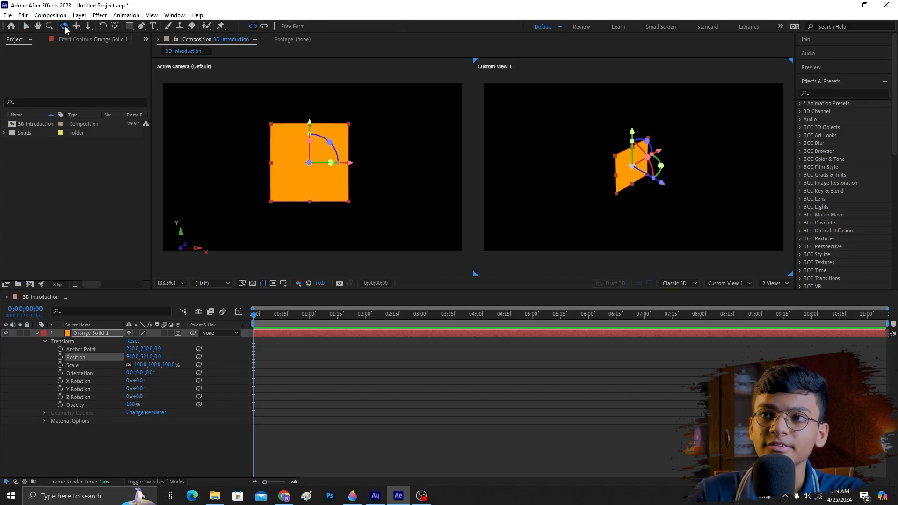
{"action": "left_click_drag", "start_coordinate": [374, 178], "coordinate": [321, 181]}
{"action": "left_click_drag", "start_coordinate": [278, 181], "coordinate": [342, 191]}
{"action": "key", "text": "ctrl+z"}
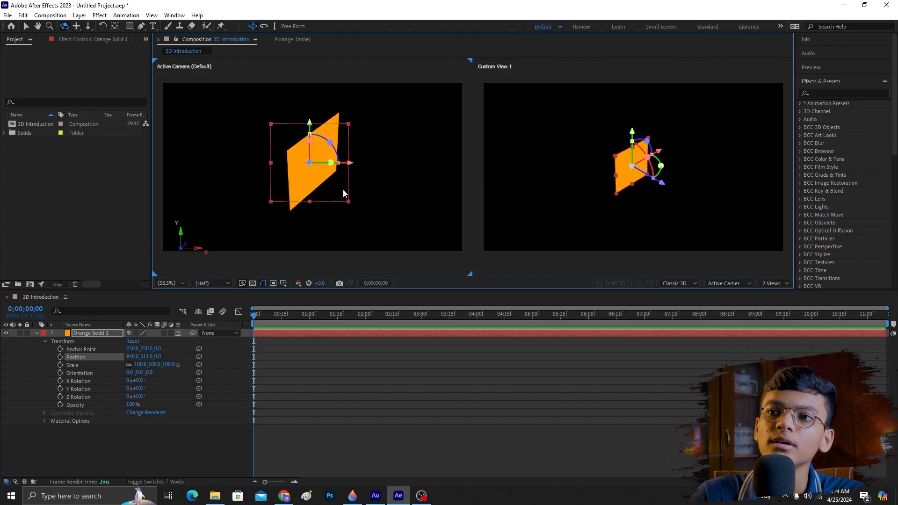
{"action": "left_click_drag", "start_coordinate": [570, 192], "coordinate": [645, 186]}
{"action": "key", "text": "v"}
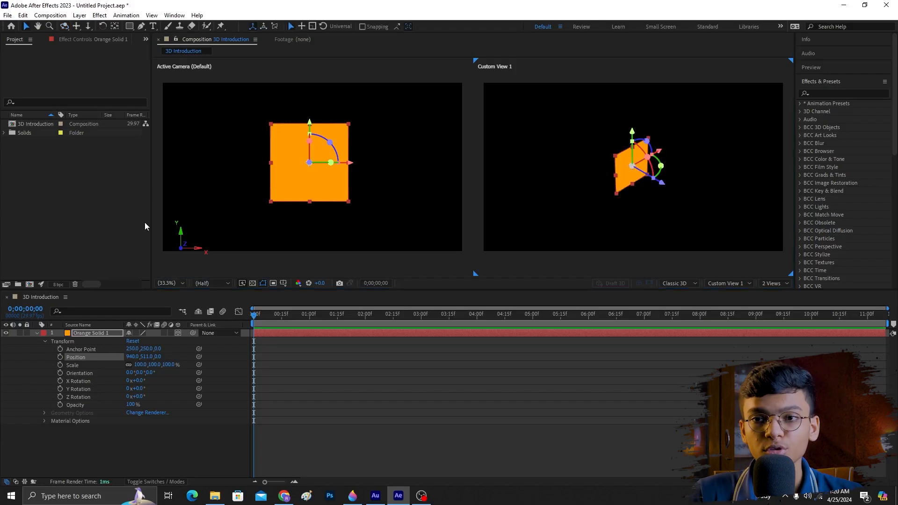
Delete the orange solid layer and create a text layer reading "TECH" in the composition
{"action": "left_click", "coordinate": [104, 333]}
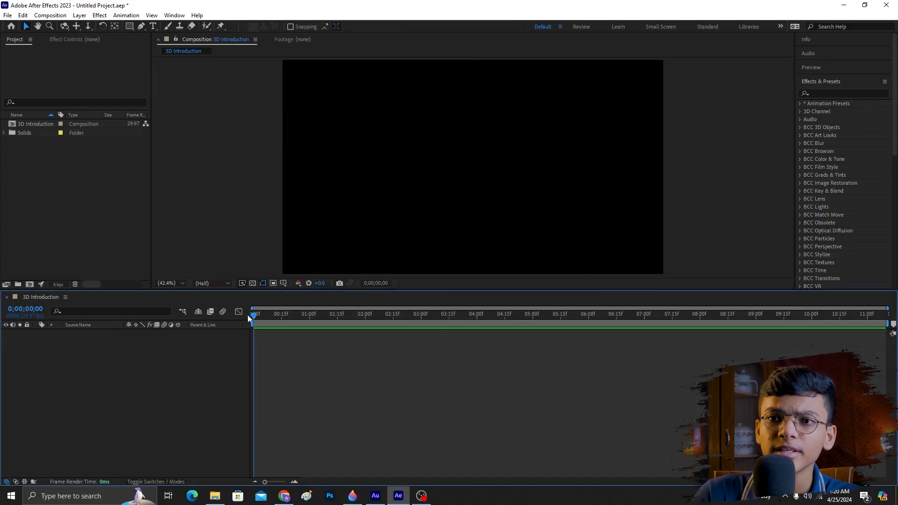
{"action": "key", "text": "ctrl+t"}
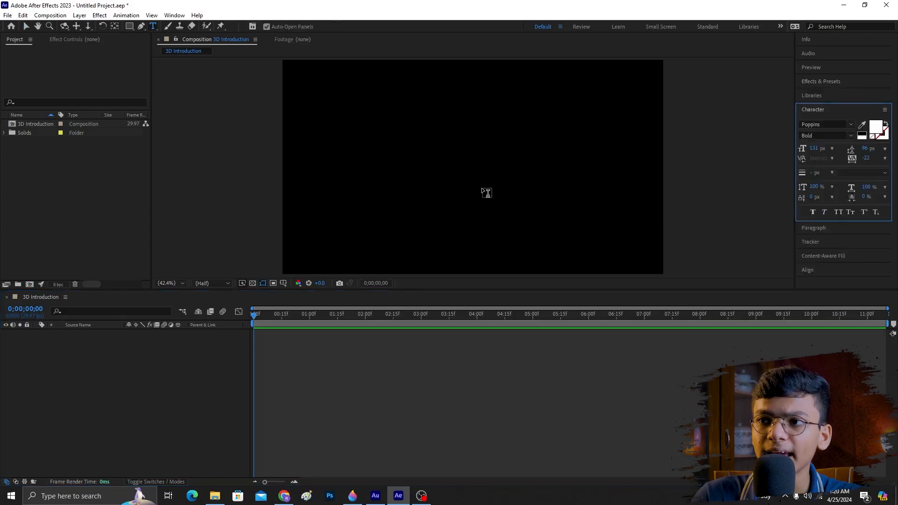
{"action": "left_click", "coordinate": [441, 180]}
{"action": "type", "text": "TECH"}
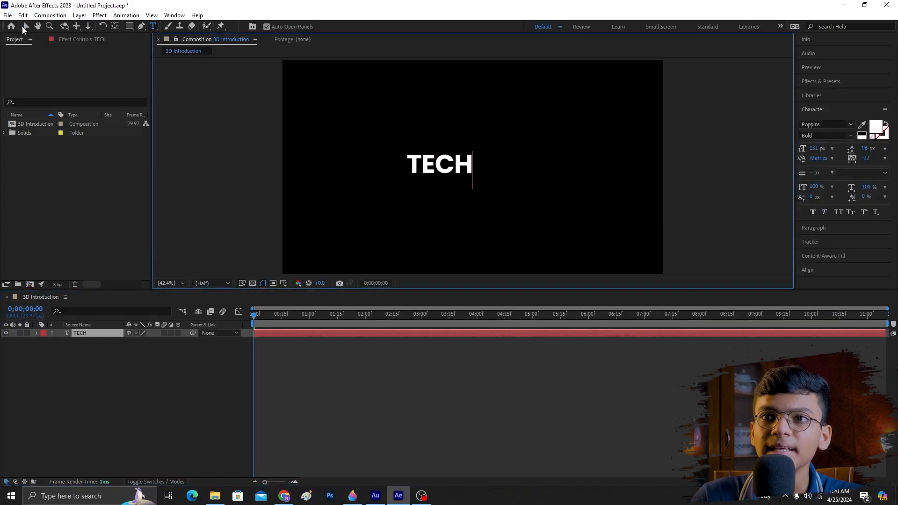
{"action": "left_click", "coordinate": [26, 26]}
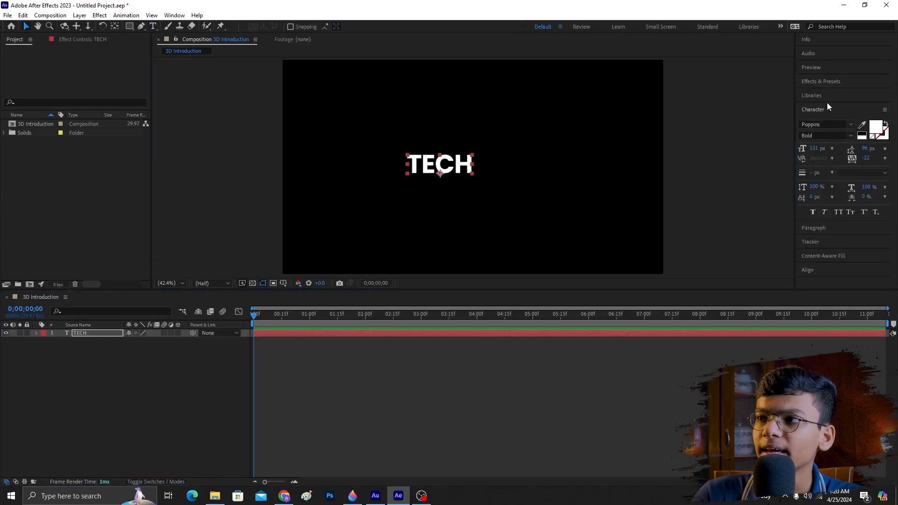
Center the TECH text horizontally and vertically in the composition with the Align options
{"action": "left_click", "coordinate": [809, 270]}
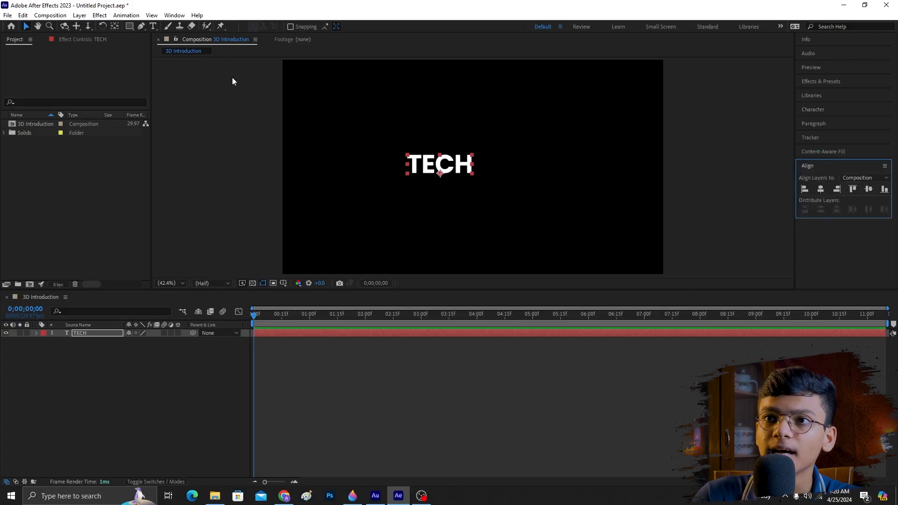
{"action": "left_click", "coordinate": [177, 16]}
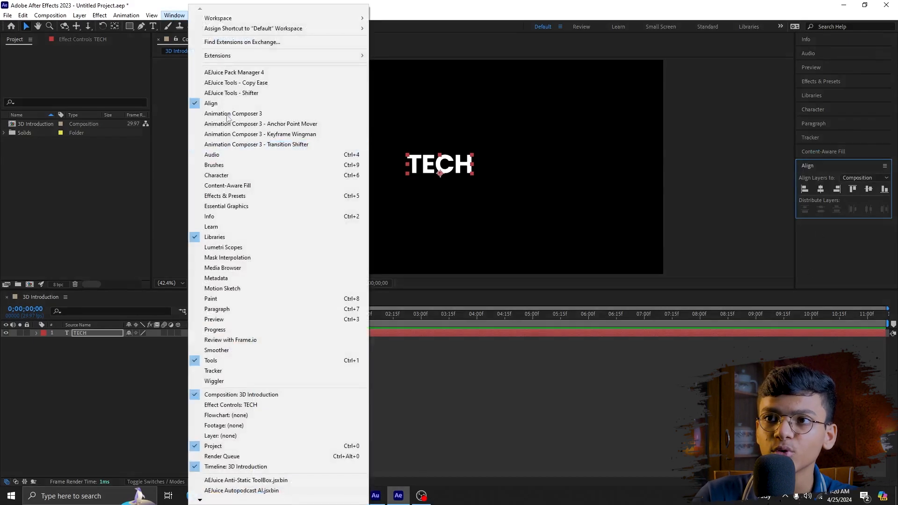
{"action": "left_click", "coordinate": [175, 19]}
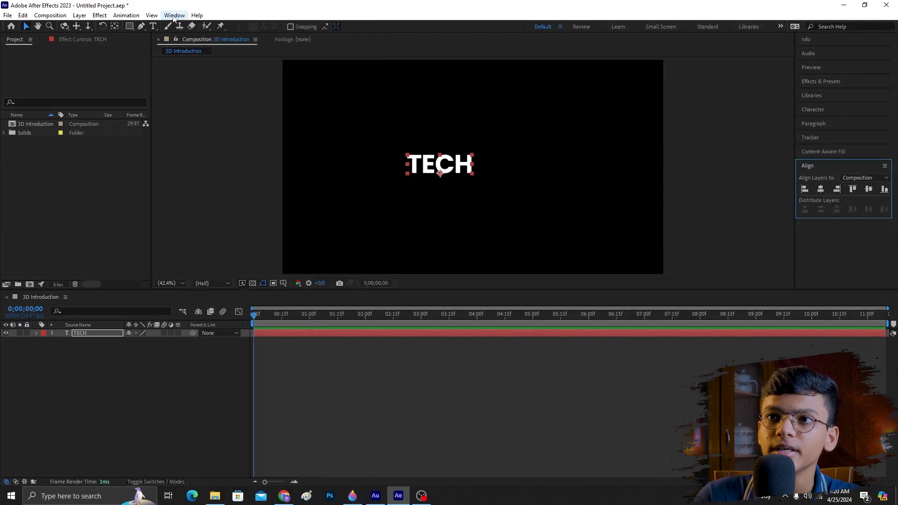
{"action": "key", "text": "Caps_Lock"}
{"action": "left_click", "coordinate": [822, 190]}
{"action": "left_click", "coordinate": [869, 190]}
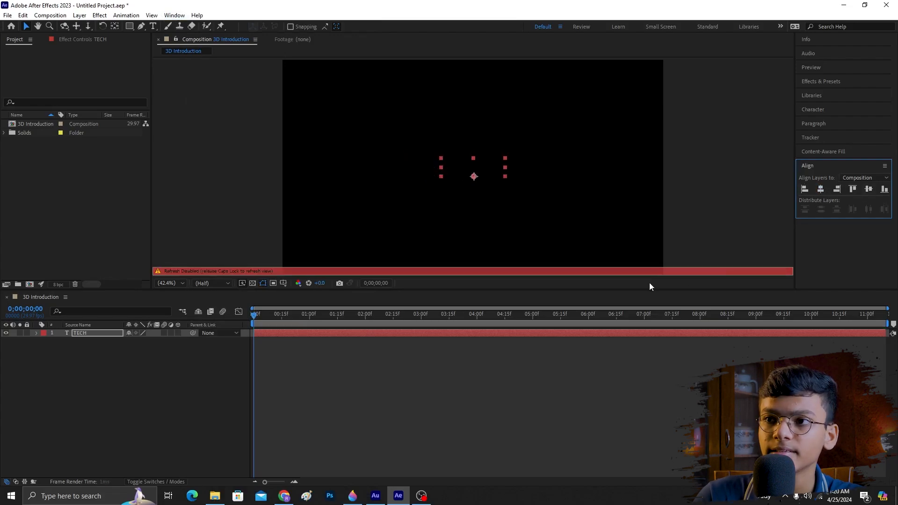
{"action": "key", "text": "Caps_Lock"}
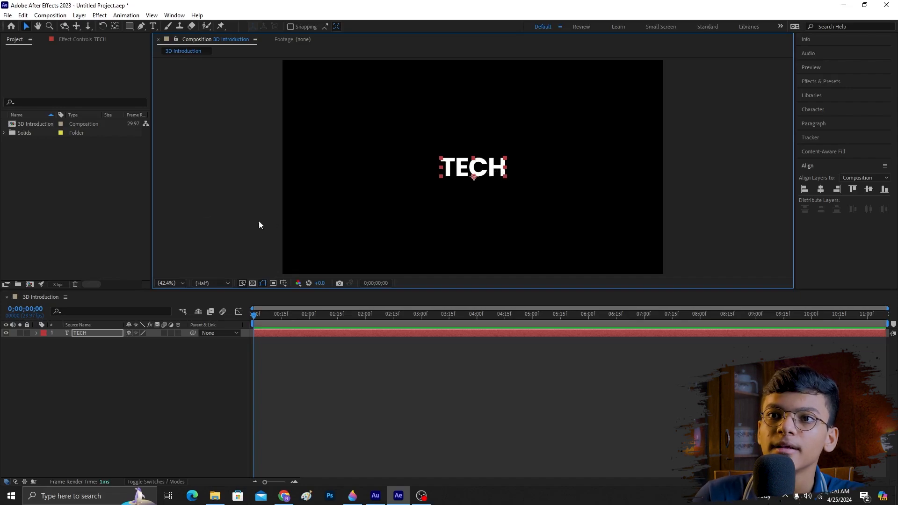
Scale the TECH text layer to 201% and center it again in the composition both ways
{"action": "key", "text": "s"}
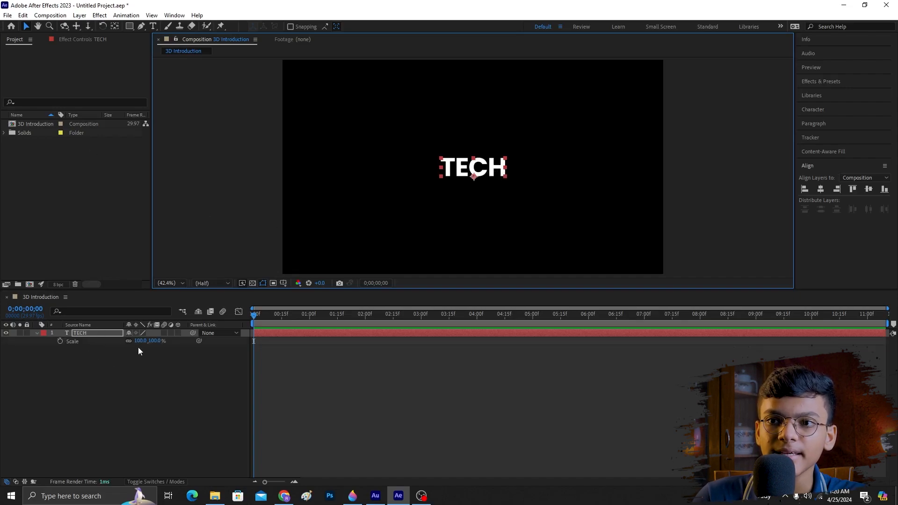
{"action": "left_click_drag", "start_coordinate": [140, 340], "coordinate": [184, 338]}
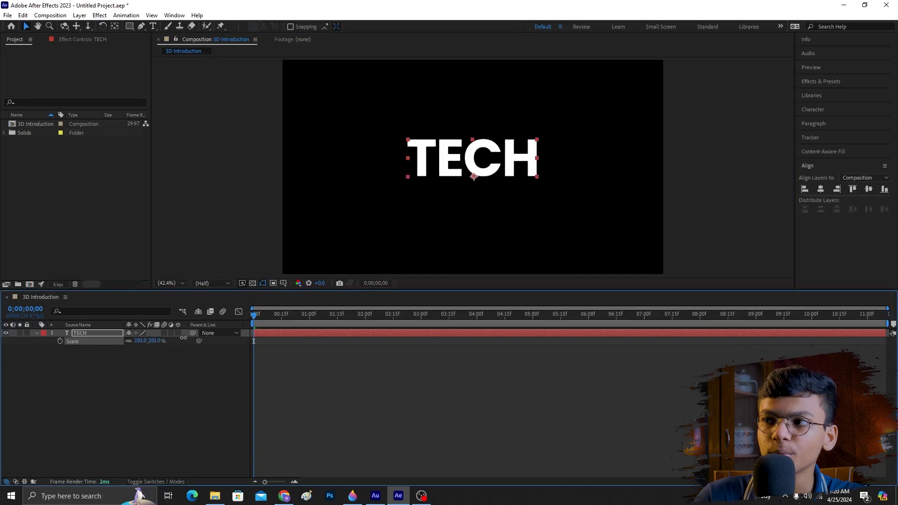
{"action": "left_click", "coordinate": [821, 189]}
{"action": "left_click", "coordinate": [868, 189]}
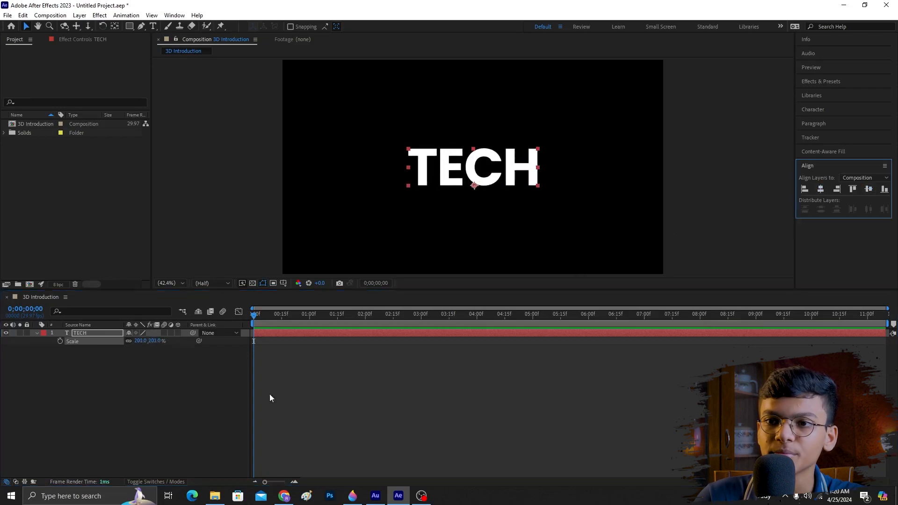
Collapse the TECH layer's properties and turn it into a 3D layer
{"action": "left_click", "coordinate": [116, 377]}
{"action": "left_click", "coordinate": [41, 333]}
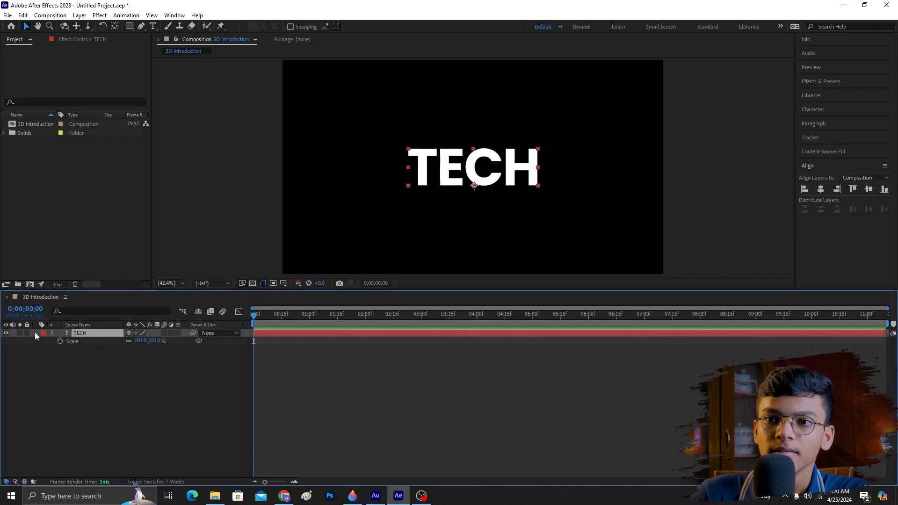
{"action": "left_click", "coordinate": [36, 333]}
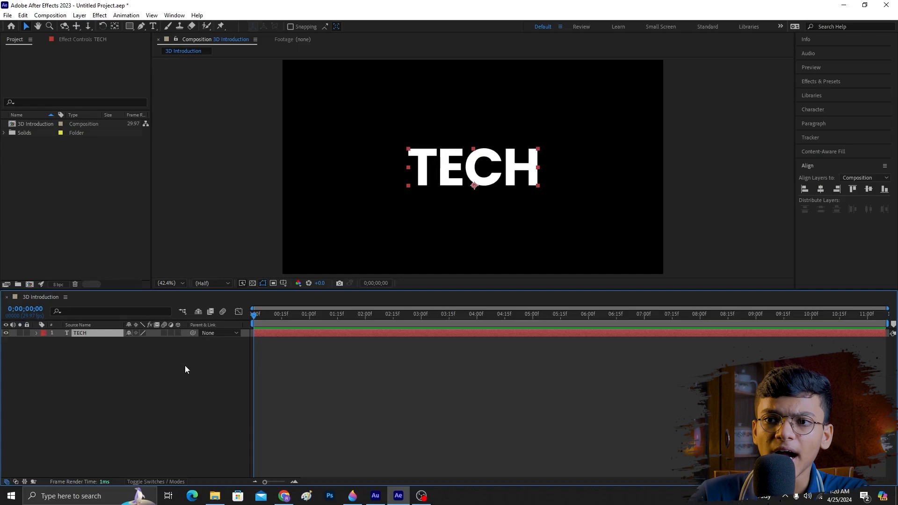
{"action": "left_click", "coordinate": [178, 333]}
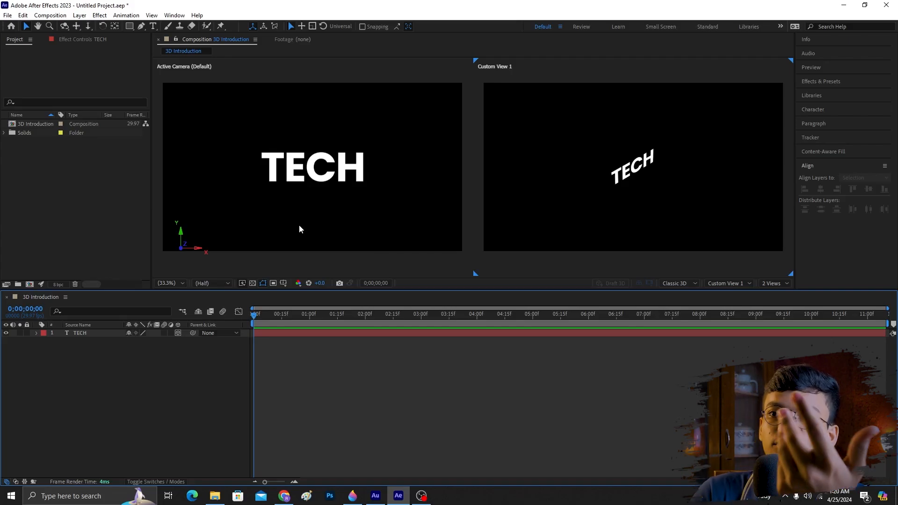
Start a new solid layer and set both its width and height to 4000 px
{"action": "right_click", "coordinate": [150, 389]}
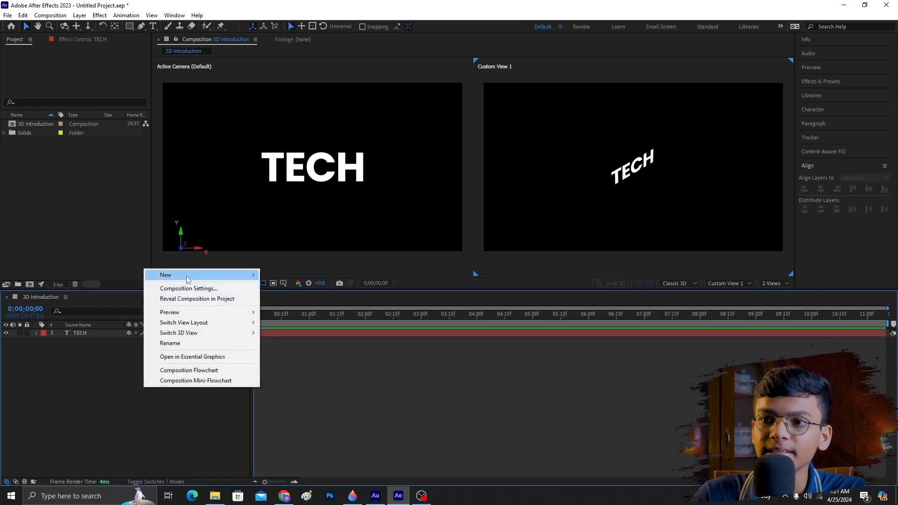
{"action": "mouse_move", "coordinate": [187, 280]}
{"action": "left_click", "coordinate": [297, 299]}
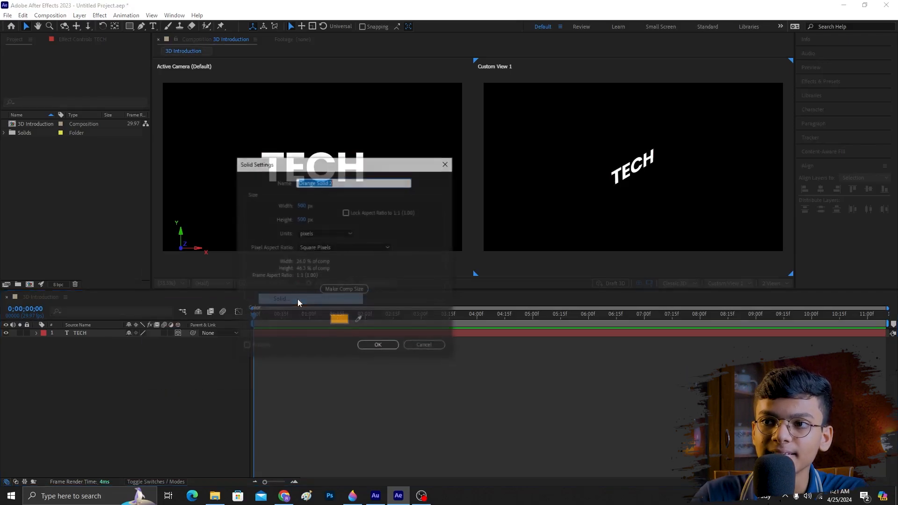
{"action": "left_click", "coordinate": [310, 205]}
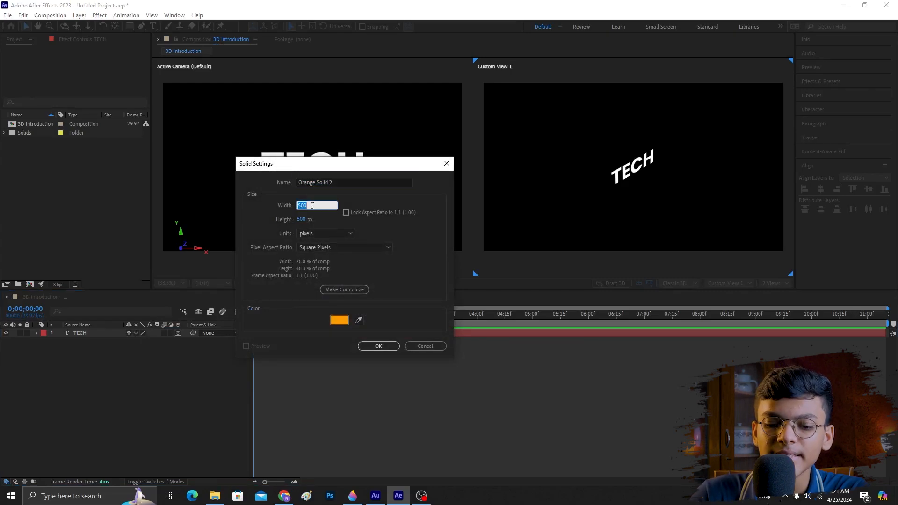
{"action": "type", "text": "400"}
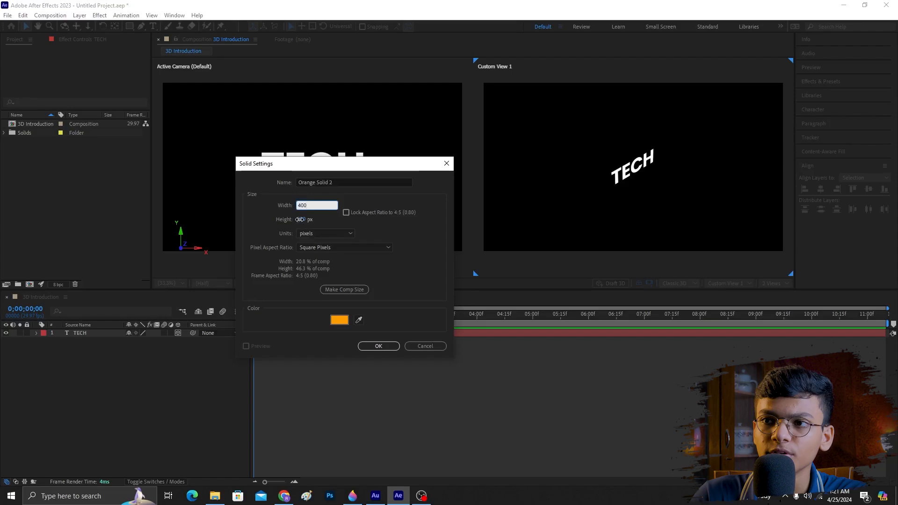
{"action": "left_click", "coordinate": [325, 216]}
{"action": "left_click", "coordinate": [305, 205]}
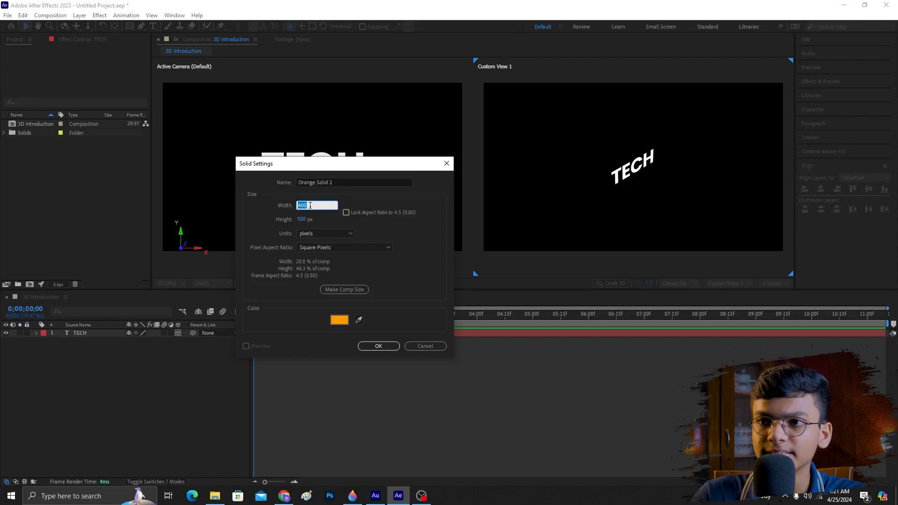
{"action": "type", "text": "4000"}
{"action": "left_click", "coordinate": [308, 218]}
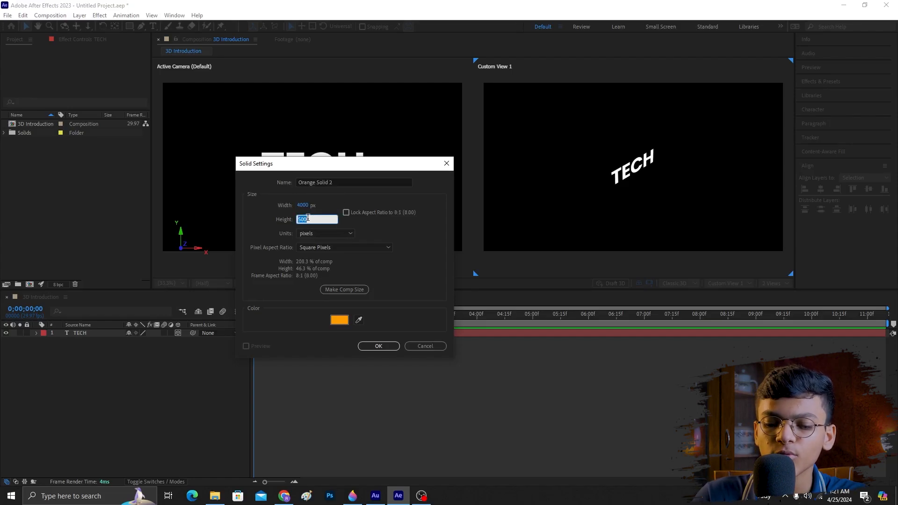
{"action": "type", "text": "4000"}
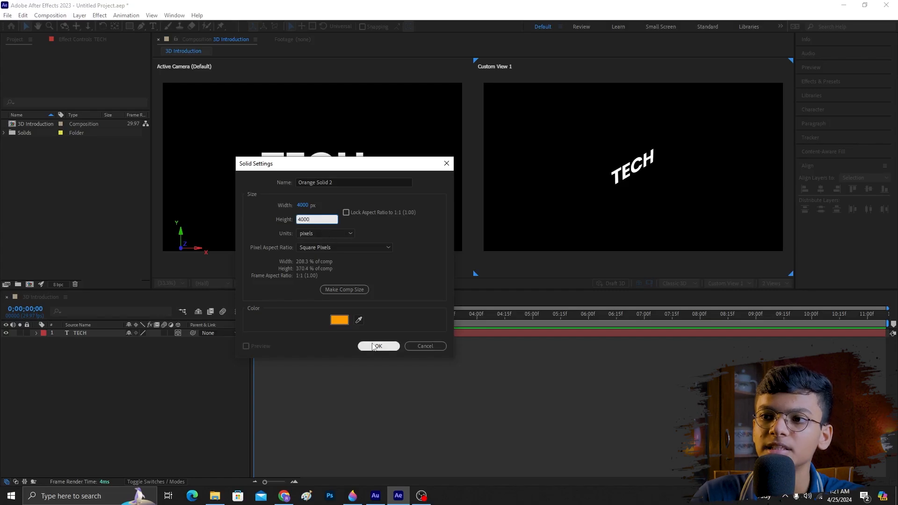
Sample white from the TECH text as the solid's color (FFFFFF) and create the solid
{"action": "left_click", "coordinate": [339, 320]}
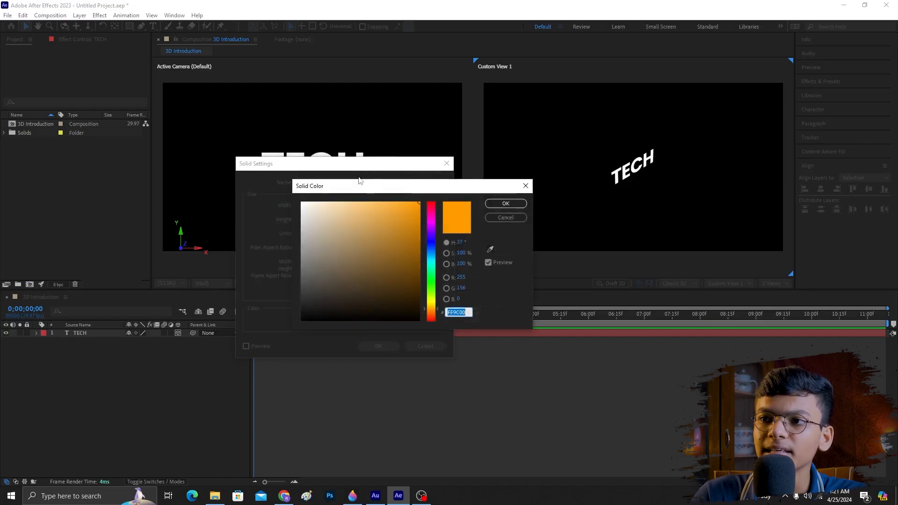
{"action": "left_click", "coordinate": [491, 248]}
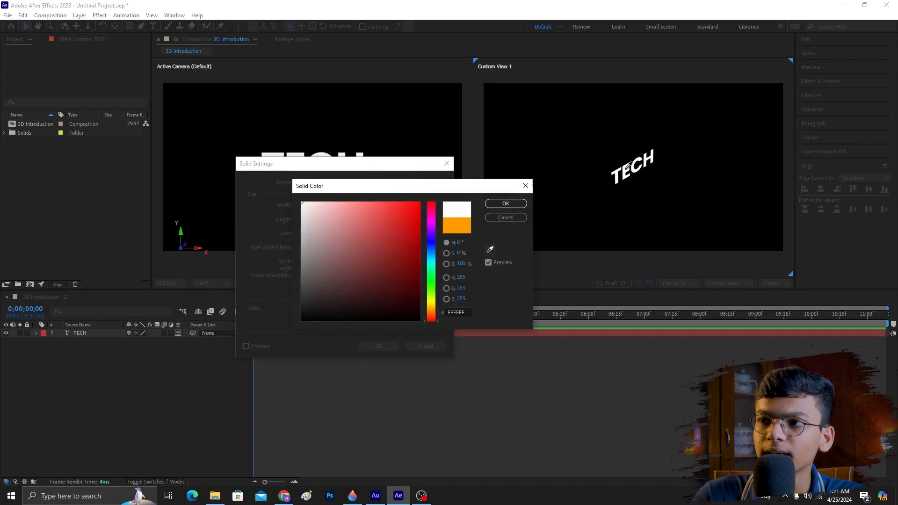
{"action": "left_click", "coordinate": [506, 204]}
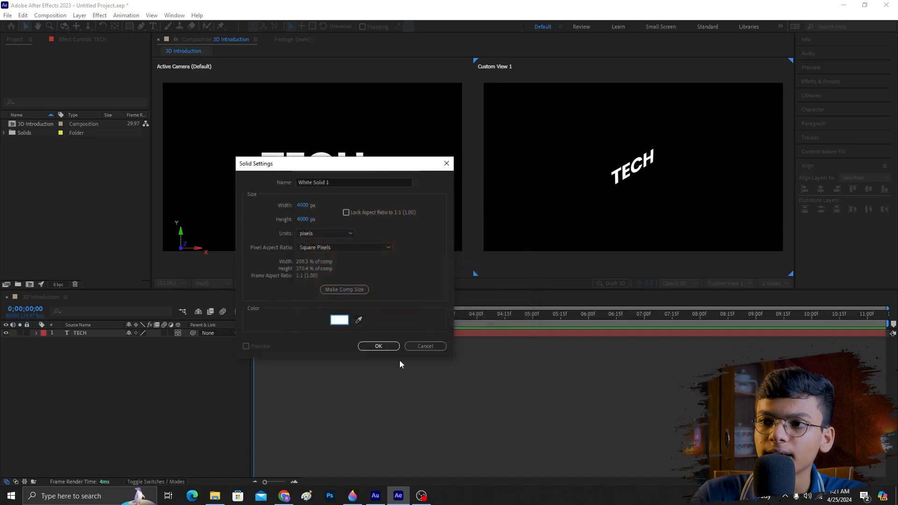
{"action": "left_click", "coordinate": [378, 346]}
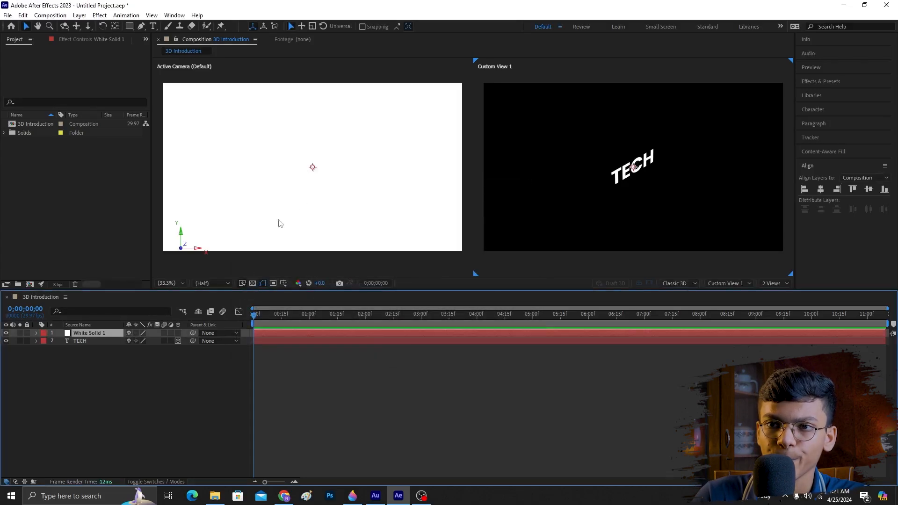
Turn the white solid into a 3D layer and rotate it around its X axis so it lies like a floor
{"action": "left_click", "coordinate": [178, 333]}
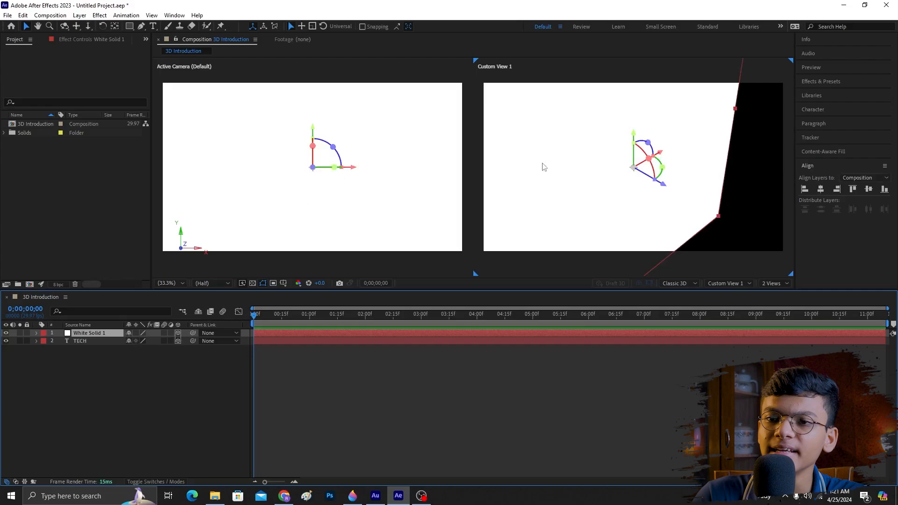
{"action": "left_click", "coordinate": [36, 333]}
{"action": "left_click", "coordinate": [44, 341]}
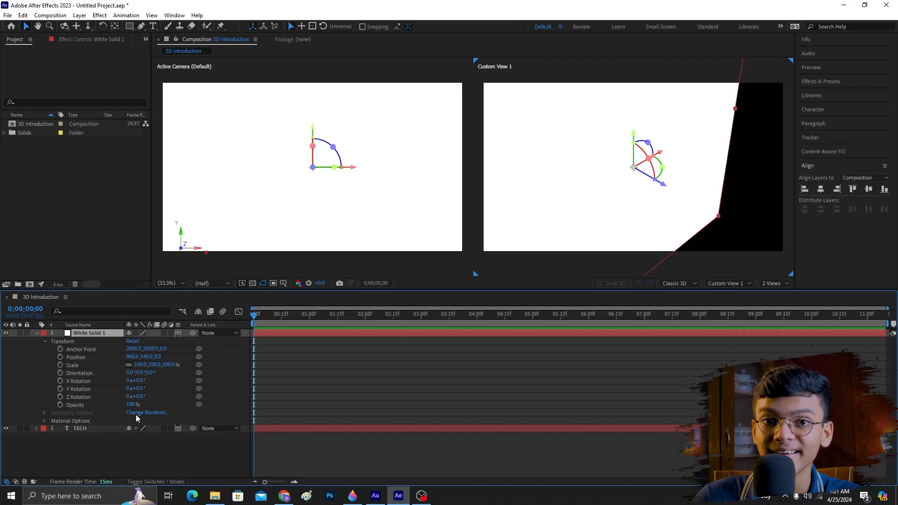
{"action": "left_click_drag", "start_coordinate": [137, 381], "coordinate": [99, 382]}
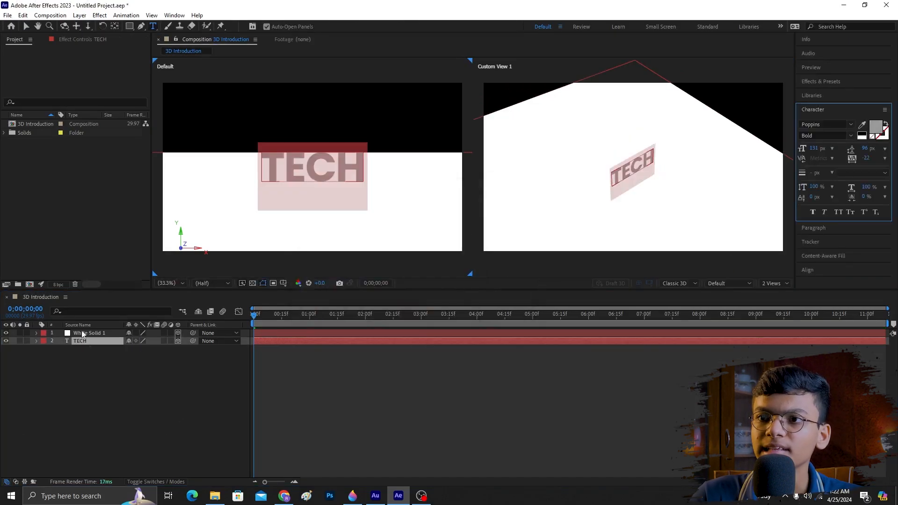
Reposition the white solid beneath the TECH text so the whole word is uncovered, and deselect the layer
{"action": "left_click", "coordinate": [89, 363]}
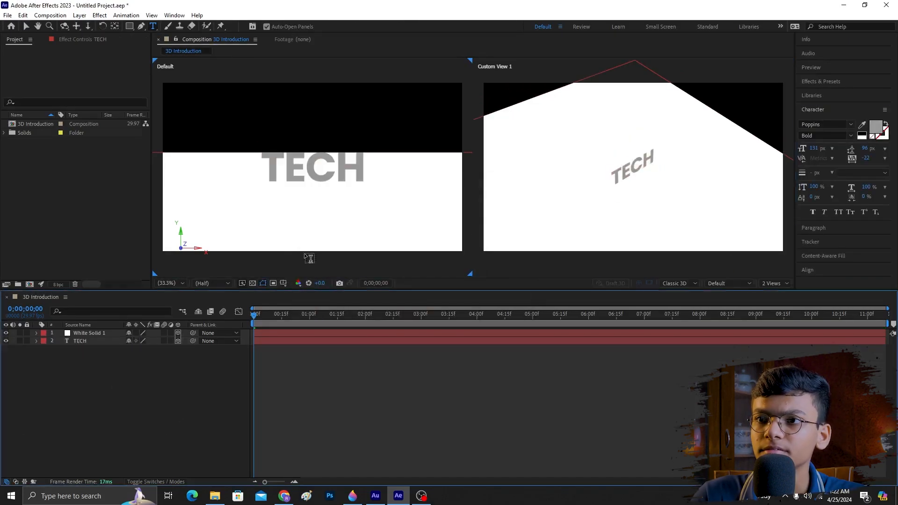
{"action": "left_click", "coordinate": [336, 227]}
{"action": "key", "text": "ctrl+z"}
{"action": "key", "text": "v"}
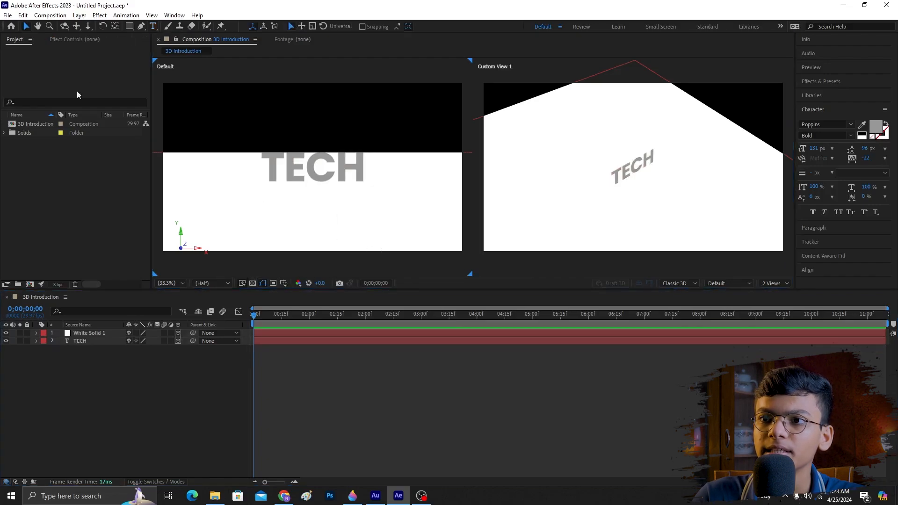
{"action": "left_click", "coordinate": [91, 335]}
{"action": "mouse_move", "coordinate": [313, 153]}
{"action": "left_mouse_down"}
{"action": "mouse_move", "coordinate": [313, 139]}
{"action": "mouse_move", "coordinate": [314, 150]}
{"action": "left_mouse_up"}
{"action": "left_click", "coordinate": [199, 425]}
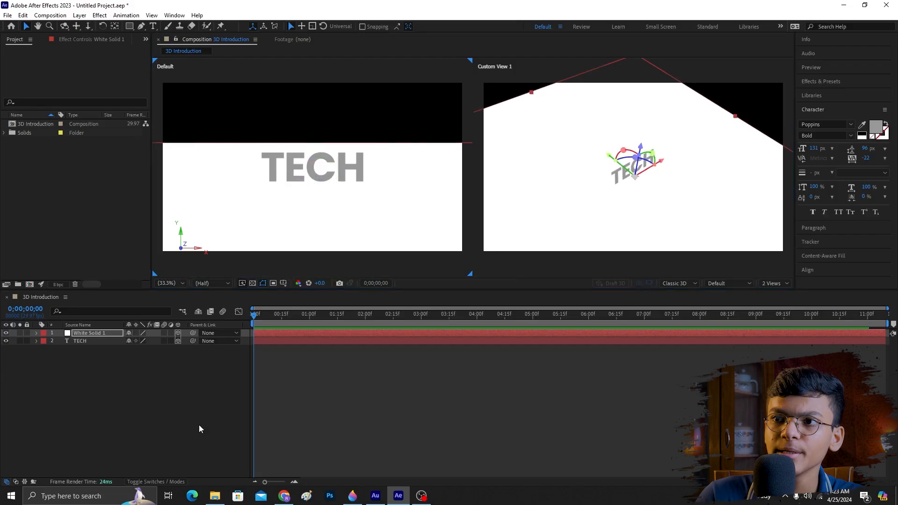
{"action": "left_click", "coordinate": [302, 234]}
{"action": "left_click", "coordinate": [117, 433]}
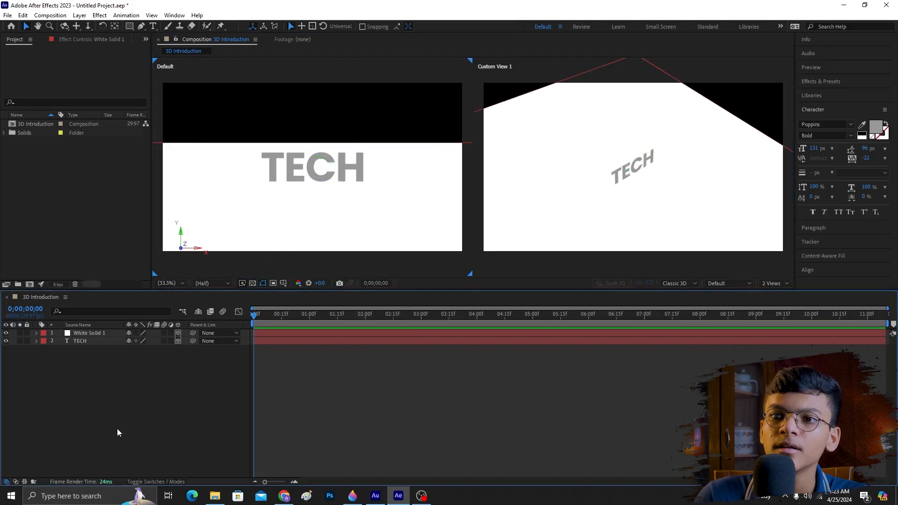
Create a Point light at 100% intensity with shadow casting turned on
{"action": "right_click", "coordinate": [97, 397]}
{"action": "mouse_move", "coordinate": [141, 282]}
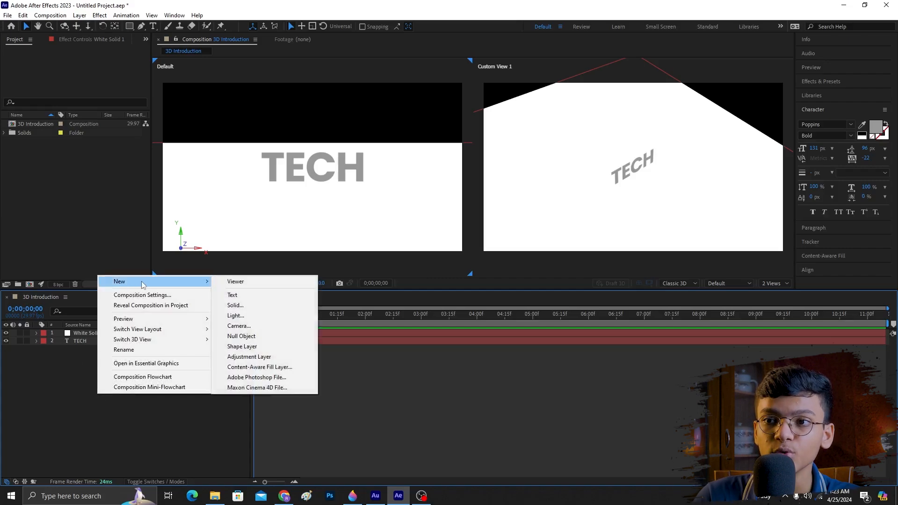
{"action": "left_click", "coordinate": [236, 316]}
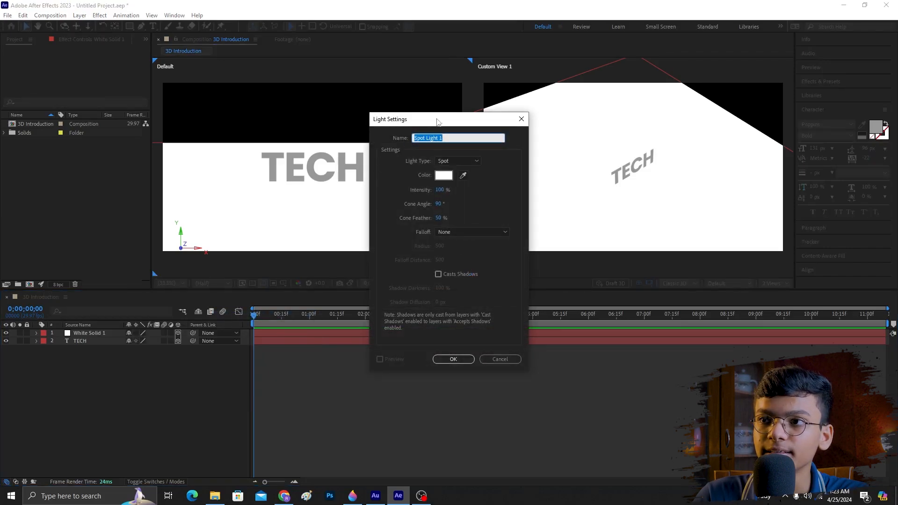
{"action": "left_click_drag", "start_coordinate": [437, 122], "coordinate": [439, 165]}
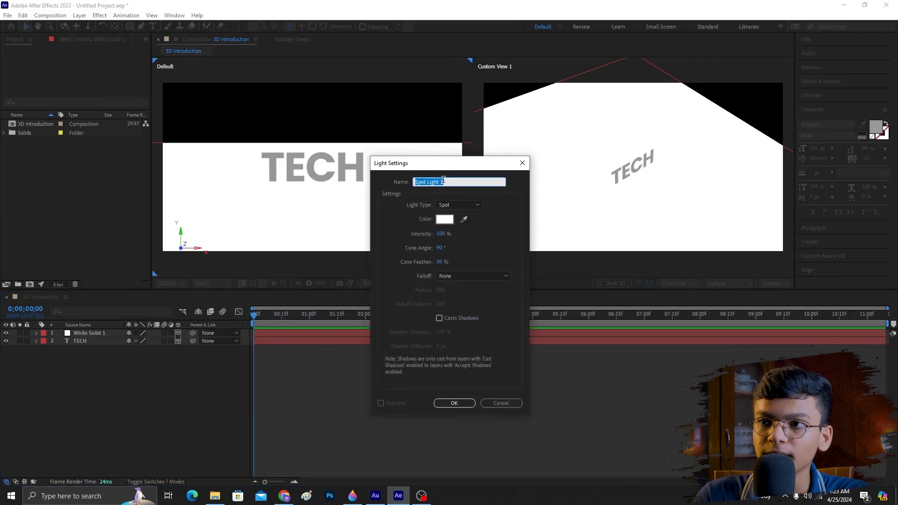
{"action": "left_click", "coordinate": [454, 206]}
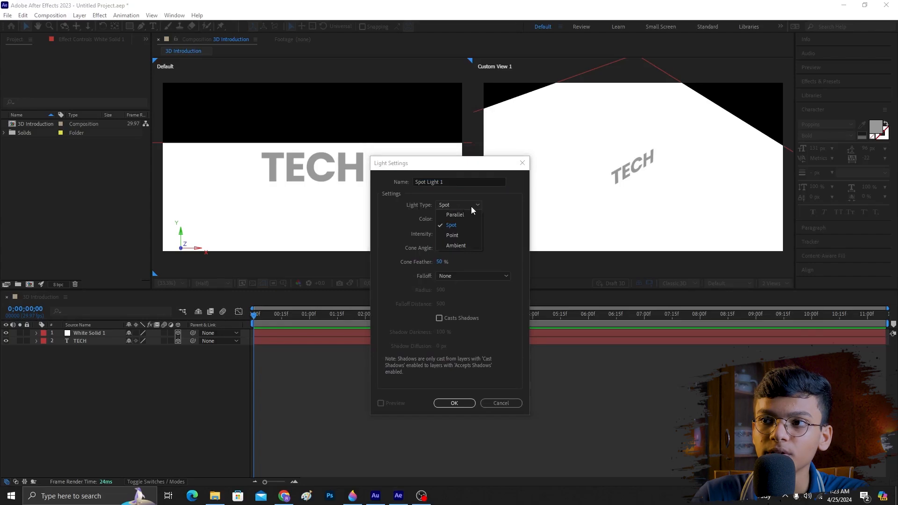
{"action": "left_click", "coordinate": [460, 236]}
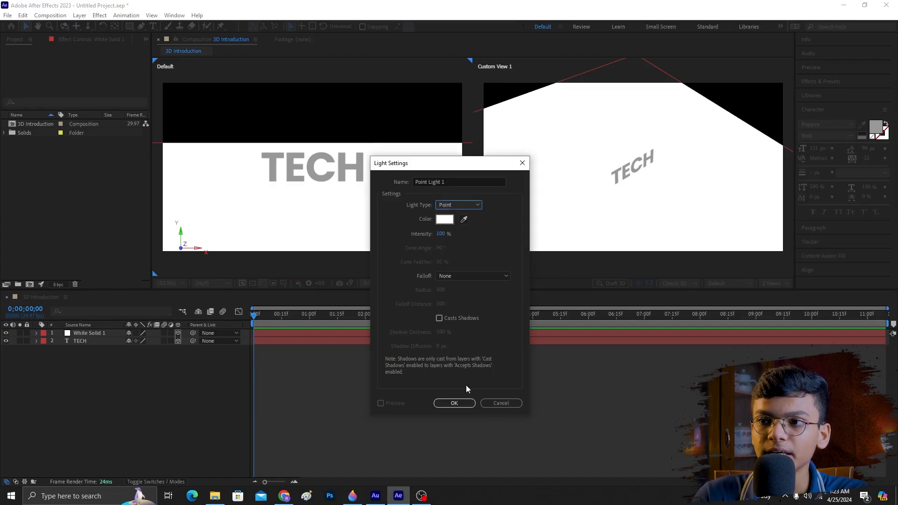
{"action": "left_click", "coordinate": [441, 319]}
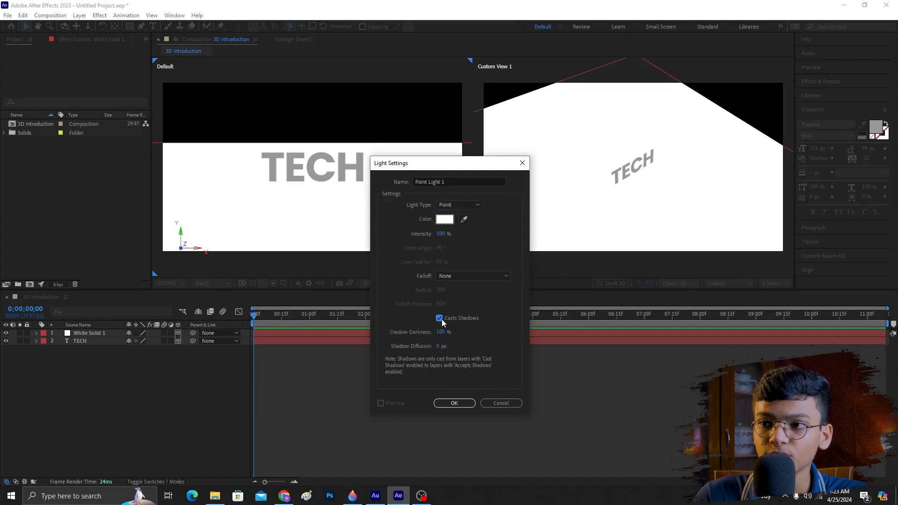
{"action": "left_click", "coordinate": [452, 402]}
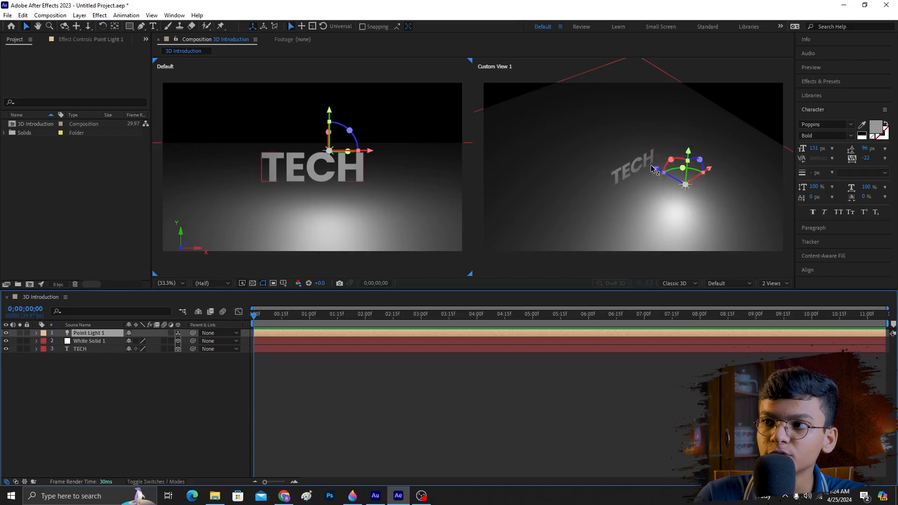
Push the point light back behind the TECH text to a Z position of about 943 and show its Position property
{"action": "left_click_drag", "start_coordinate": [660, 173], "coordinate": [562, 120]}
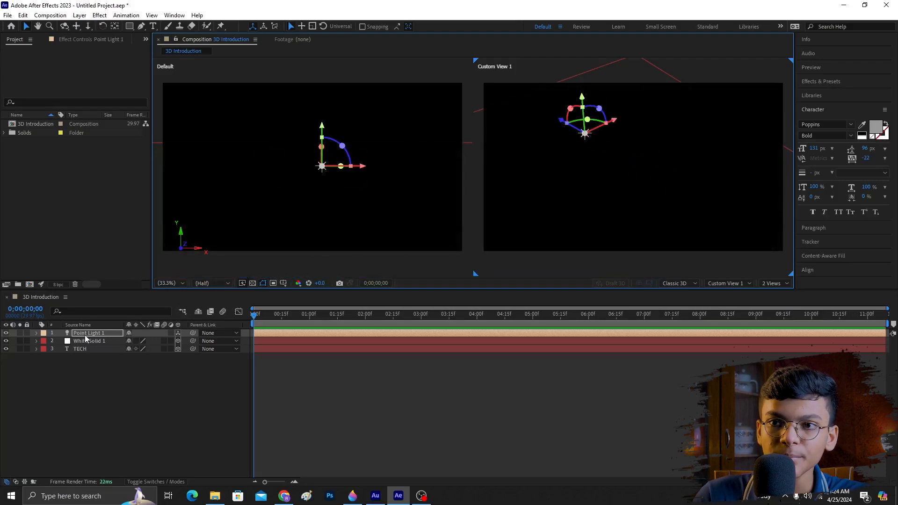
{"action": "left_click", "coordinate": [37, 332]}
{"action": "left_click", "coordinate": [43, 340]}
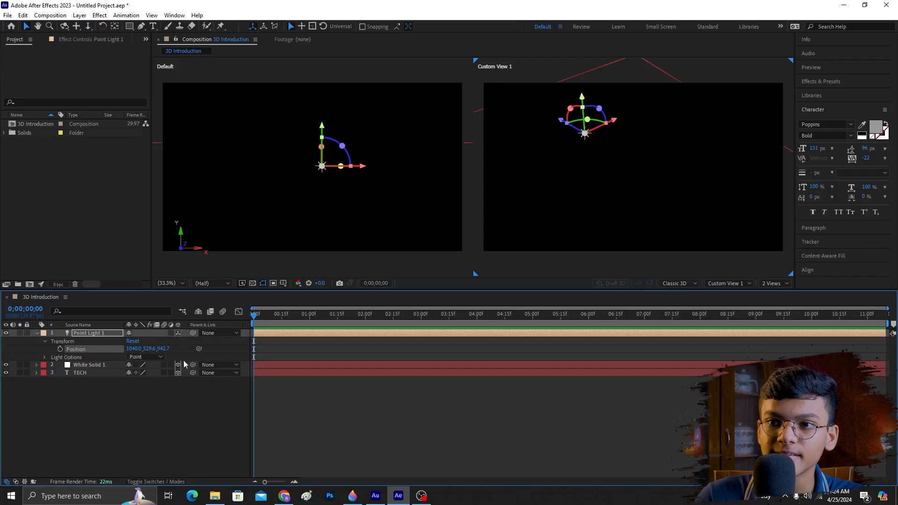
{"action": "left_click_drag", "start_coordinate": [163, 349], "coordinate": [226, 358]}
{"action": "key", "text": "ctrl+z"}
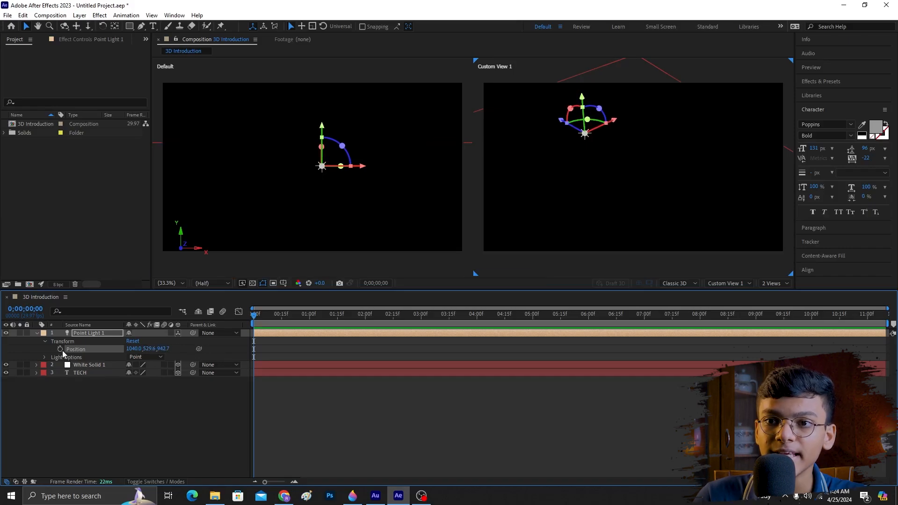
Keyframe the point light's Position at the start, and at 0;00;01;15 bring it forward along Z in front of the TECH text
{"action": "left_click", "coordinate": [61, 350]}
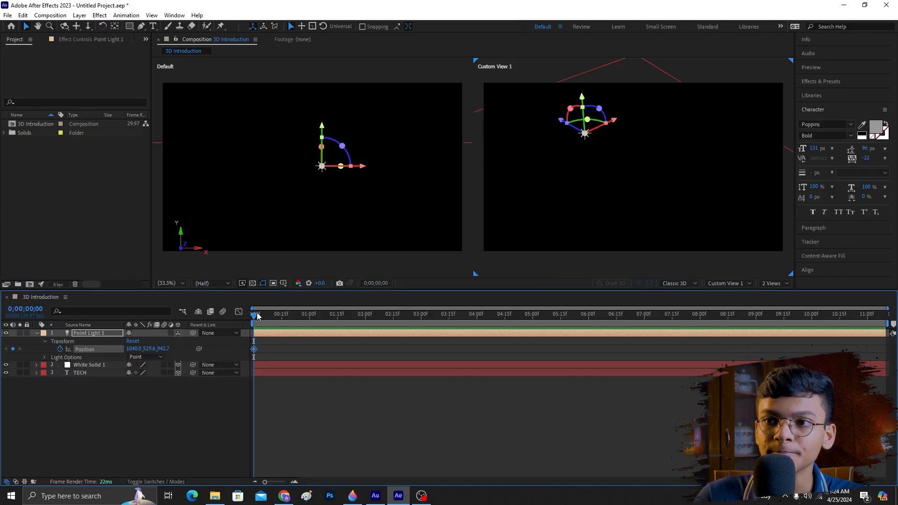
{"action": "left_click_drag", "start_coordinate": [257, 315], "coordinate": [333, 319]}
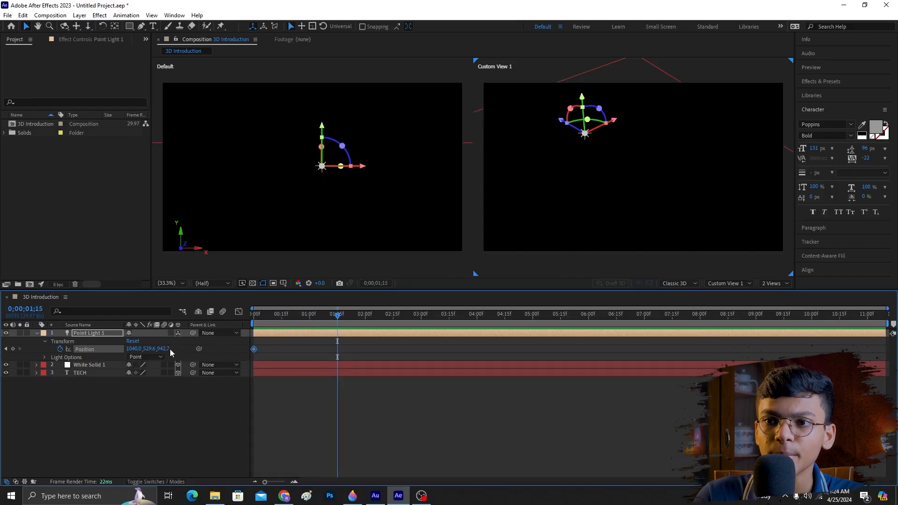
{"action": "left_click_drag", "start_coordinate": [168, 349], "coordinate": [2, 349]}
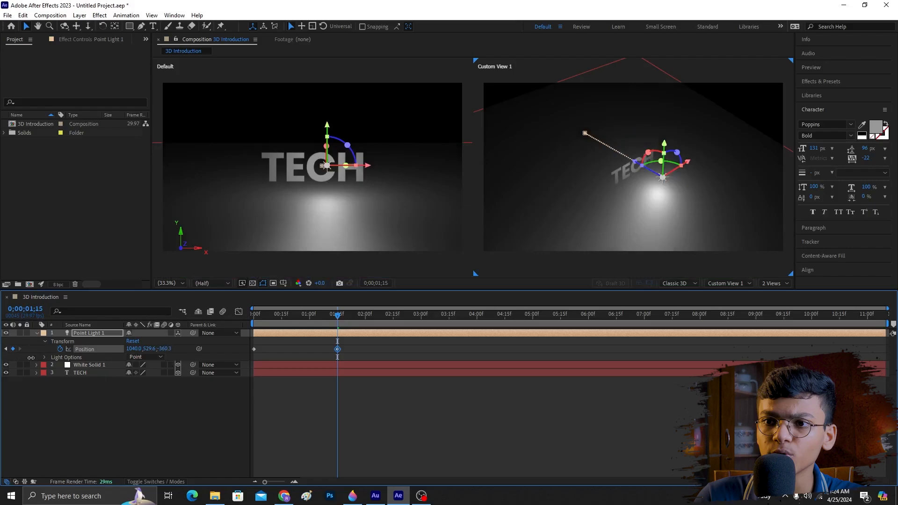
{"action": "left_click_drag", "start_coordinate": [105, 350], "coordinate": [2, 354]}
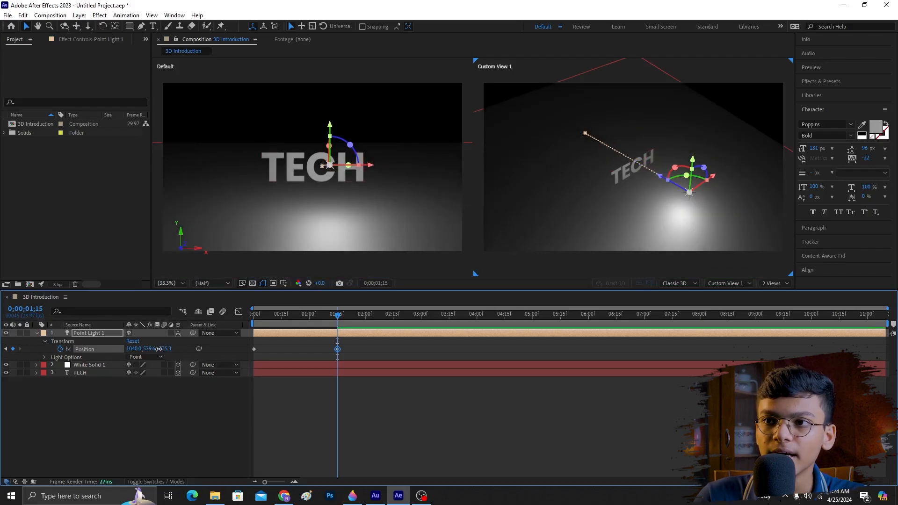
{"action": "left_click_drag", "start_coordinate": [159, 349], "coordinate": [104, 348]}
{"action": "left_click_drag", "start_coordinate": [360, 353], "coordinate": [198, 330]}
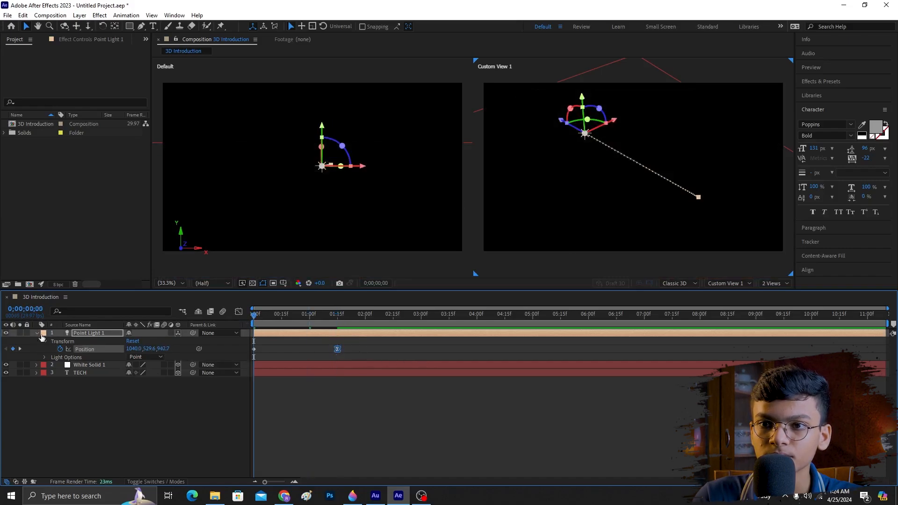
{"action": "left_click", "coordinate": [36, 333]}
{"action": "left_click", "coordinate": [345, 365]}
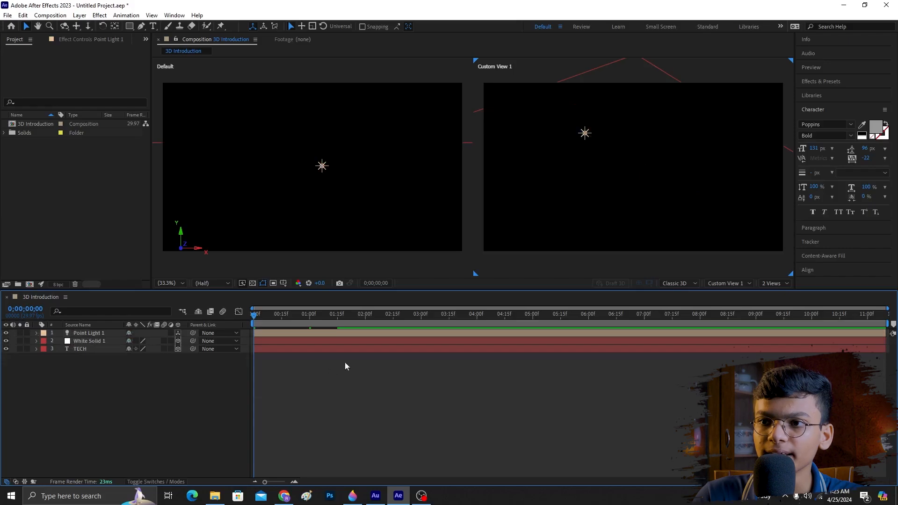
Switch the composition to a single view and preview the light animation from the start
{"action": "left_click", "coordinate": [728, 284]}
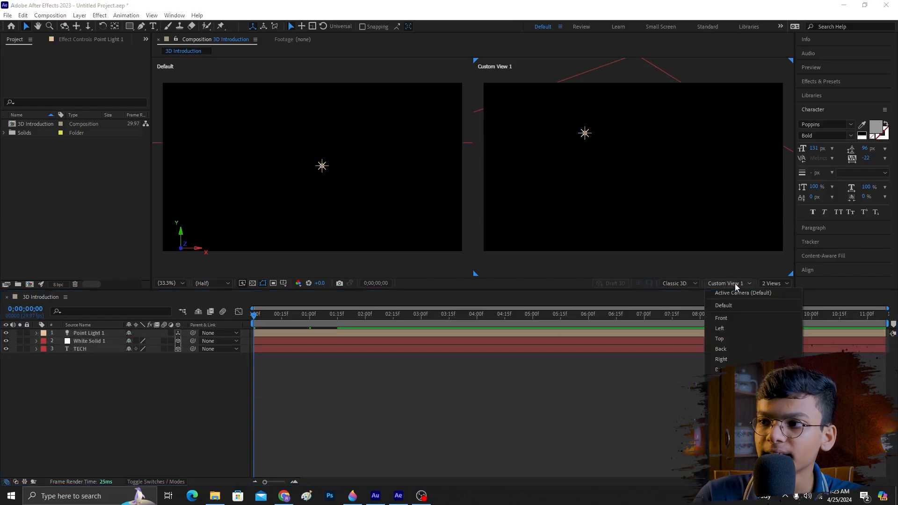
{"action": "left_click", "coordinate": [776, 283]}
{"action": "left_click", "coordinate": [778, 293]}
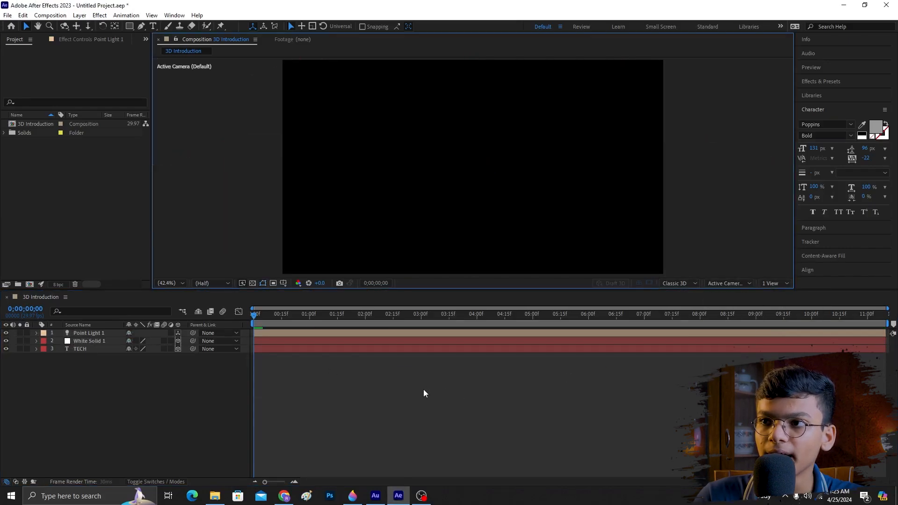
{"action": "key", "text": "space"}
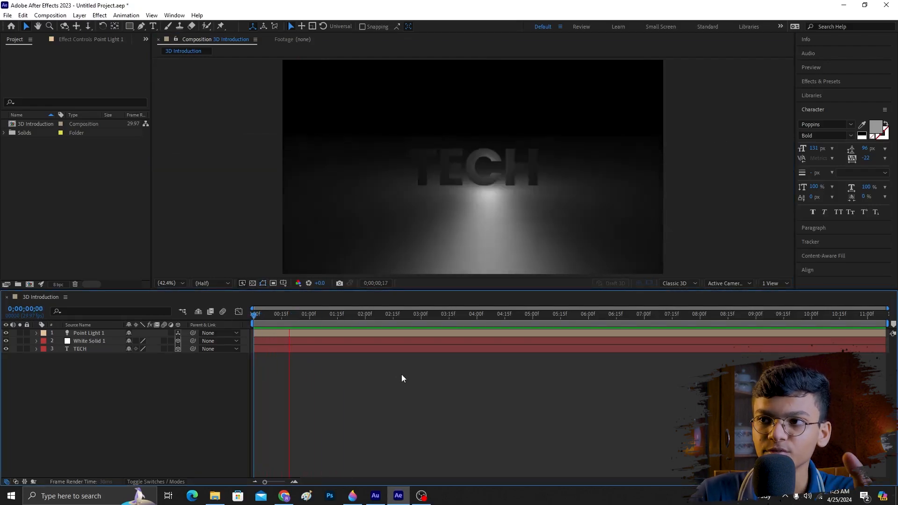
{"action": "key", "text": "space"}
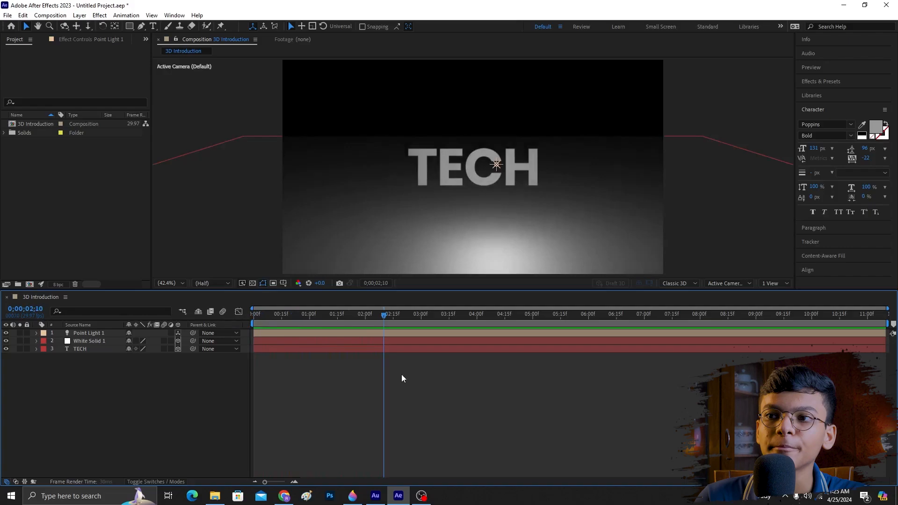